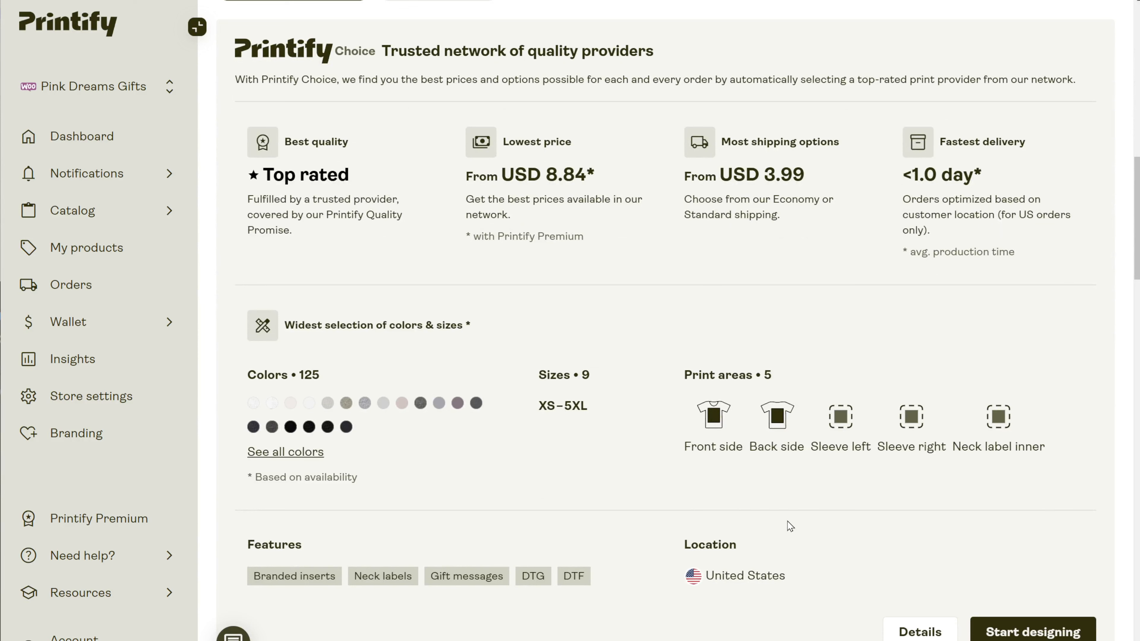
Start designing the Unisex Jersey Short Sleeve Tee with Printify Choice and show its important product information
click(1070, 628)
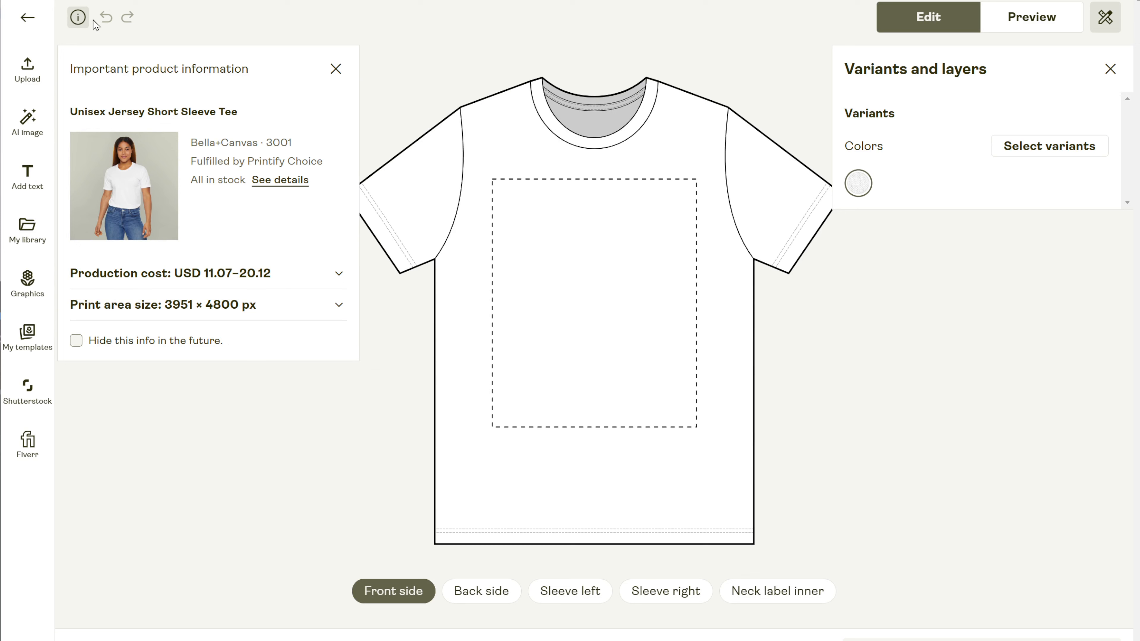
click(79, 19)
click(79, 19)
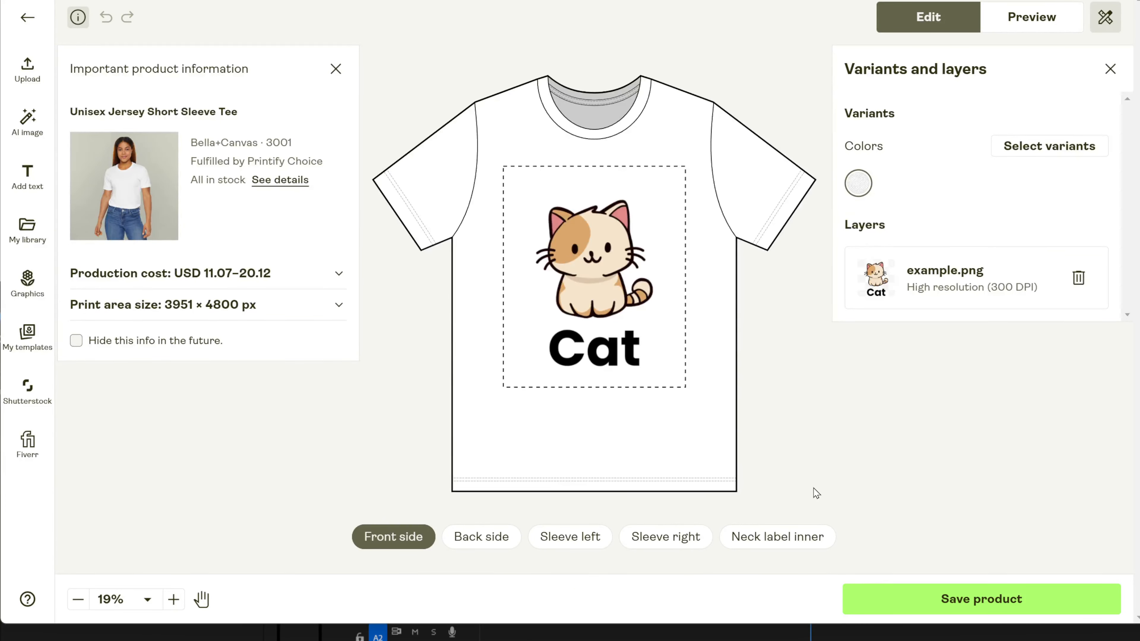
Save the T-shirt product with the cat design and look through its listing details
click(1005, 606)
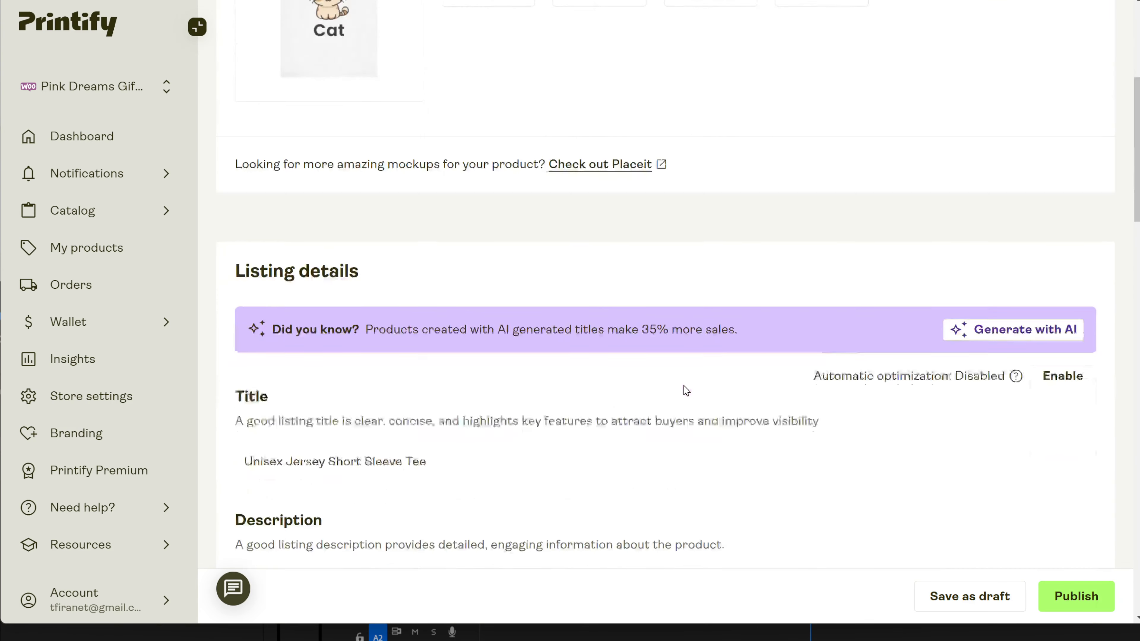
scroll(683, 385, down, 2)
scroll(684, 384, down, 5)
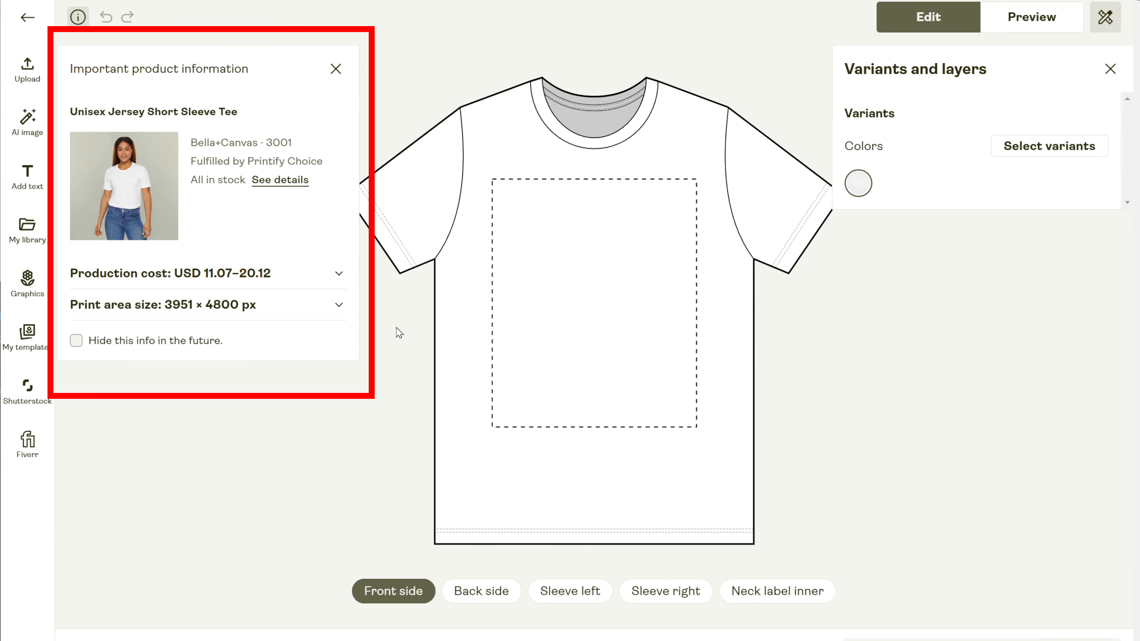
Check the tee's production cost breakdown and print area size in the product information
click(77, 19)
click(75, 23)
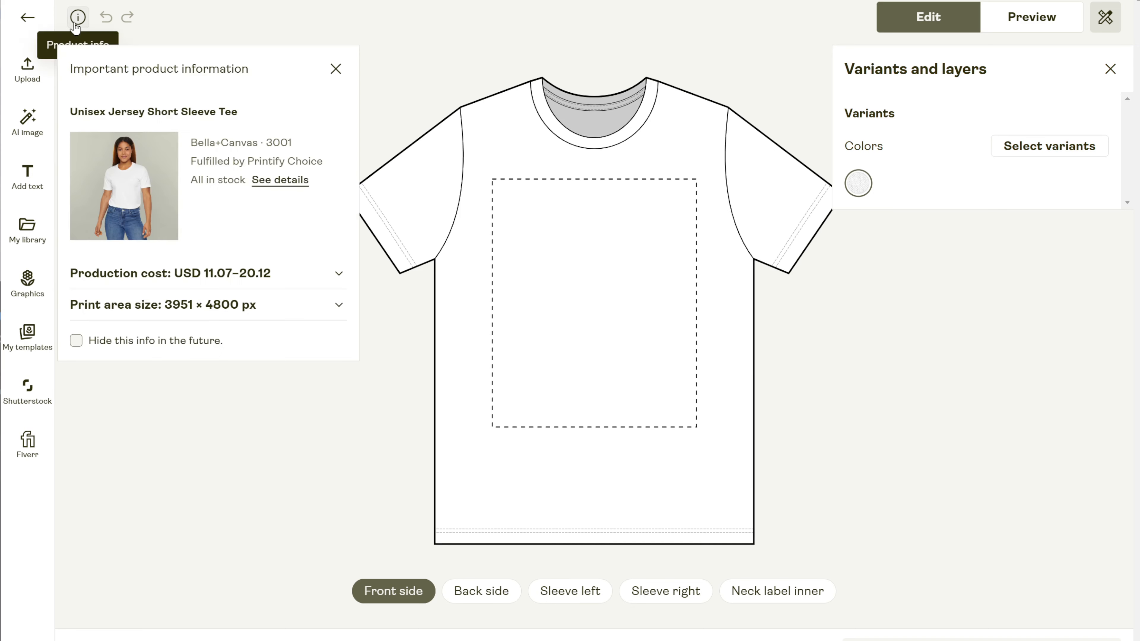
click(342, 275)
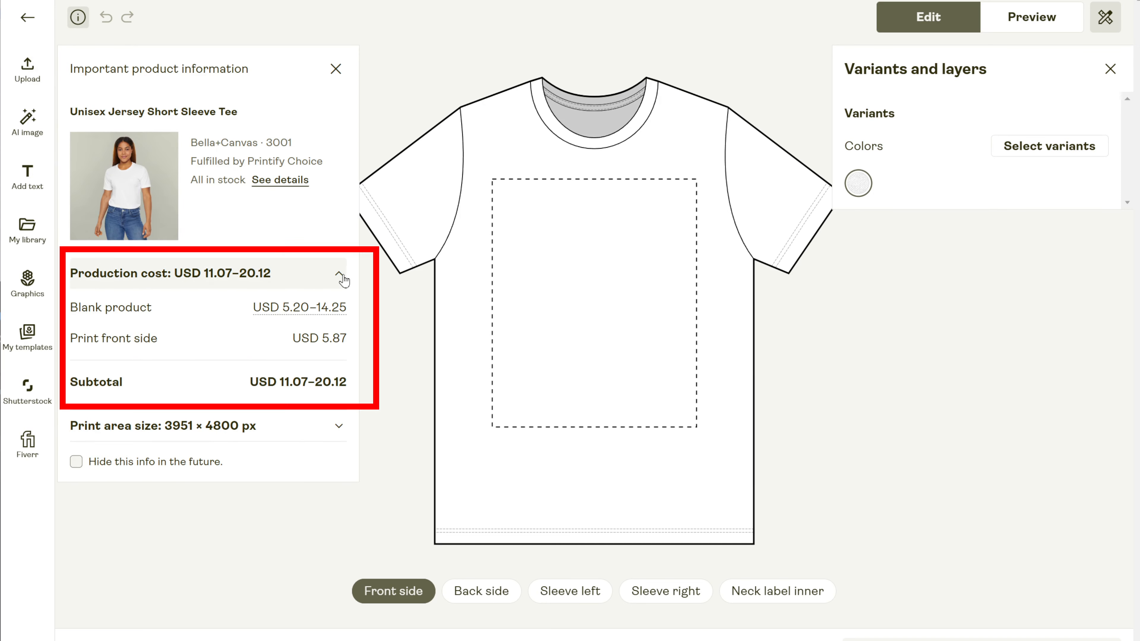
click(339, 426)
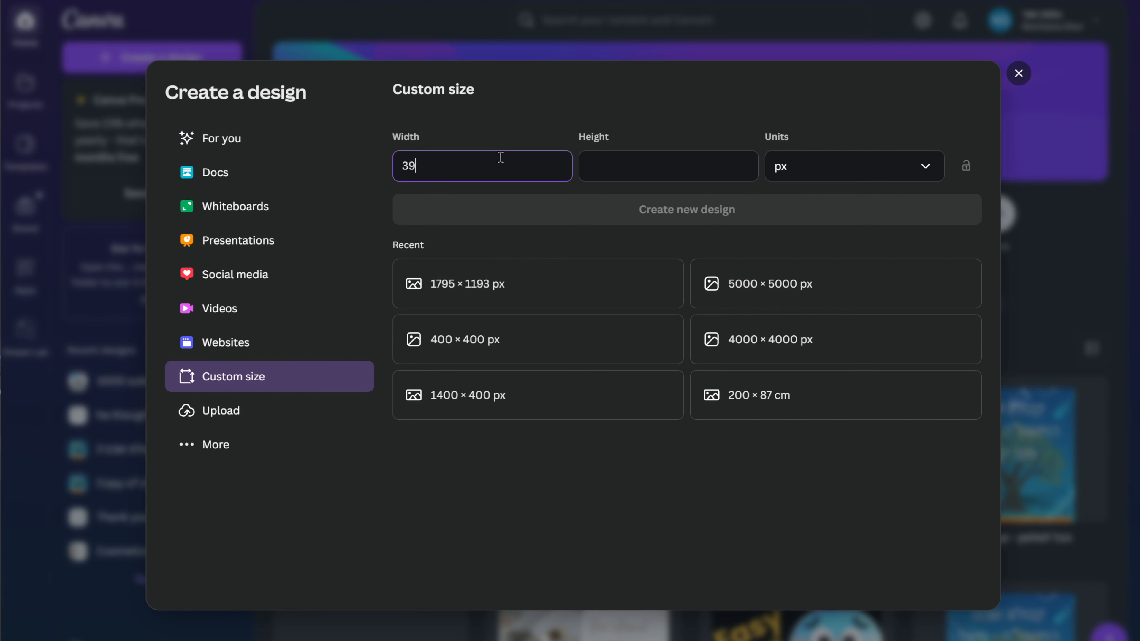
In Canva, create a new custom-size design 3951 px wide and 4800 px high
text(51)
click(666, 173)
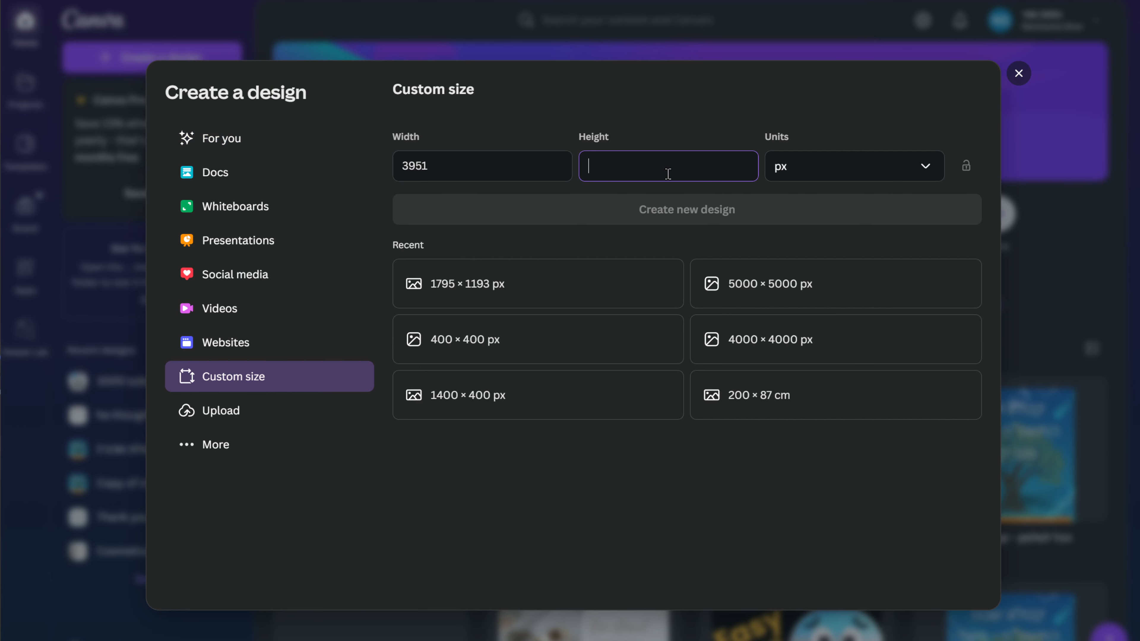
text(4800)
click(691, 210)
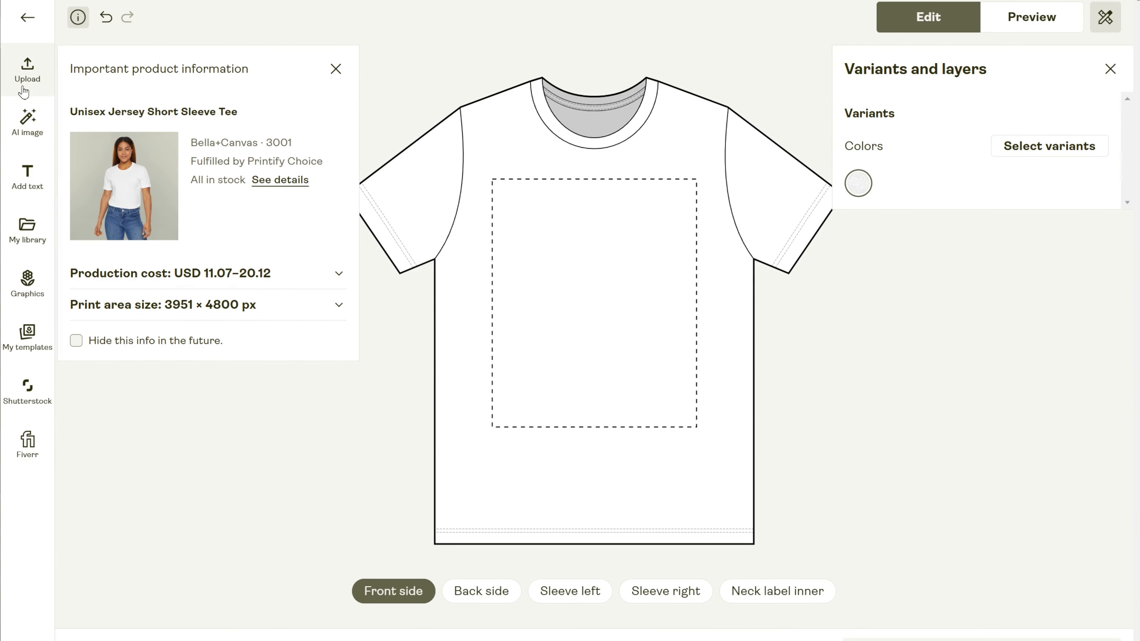
Back in Printify, upload example.png from the device to the shirt's front side
click(29, 69)
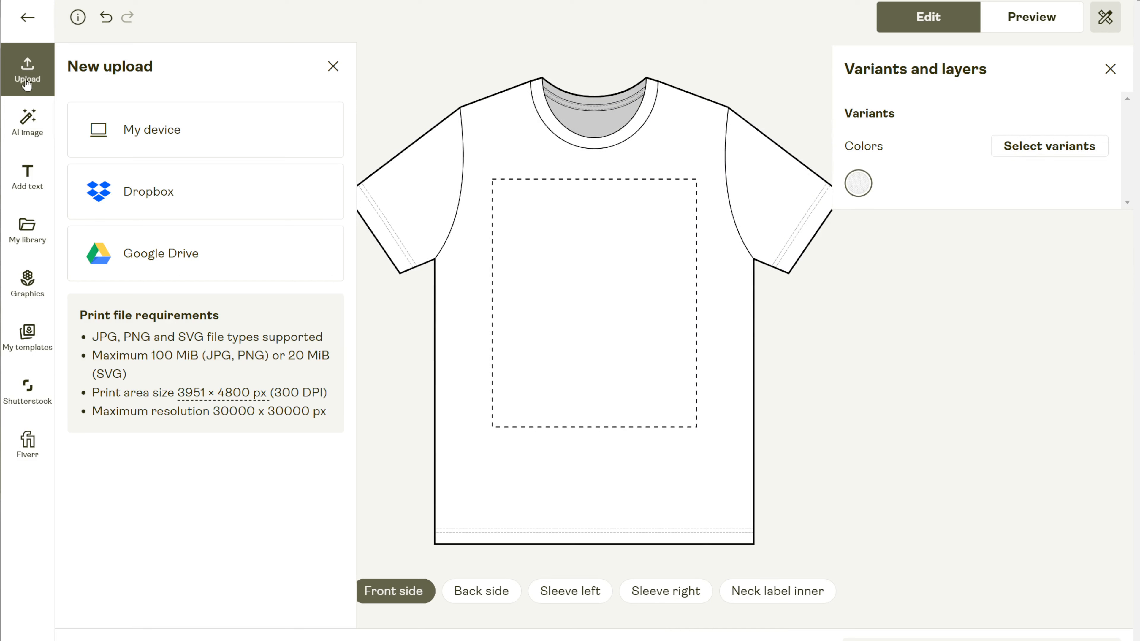
click(185, 133)
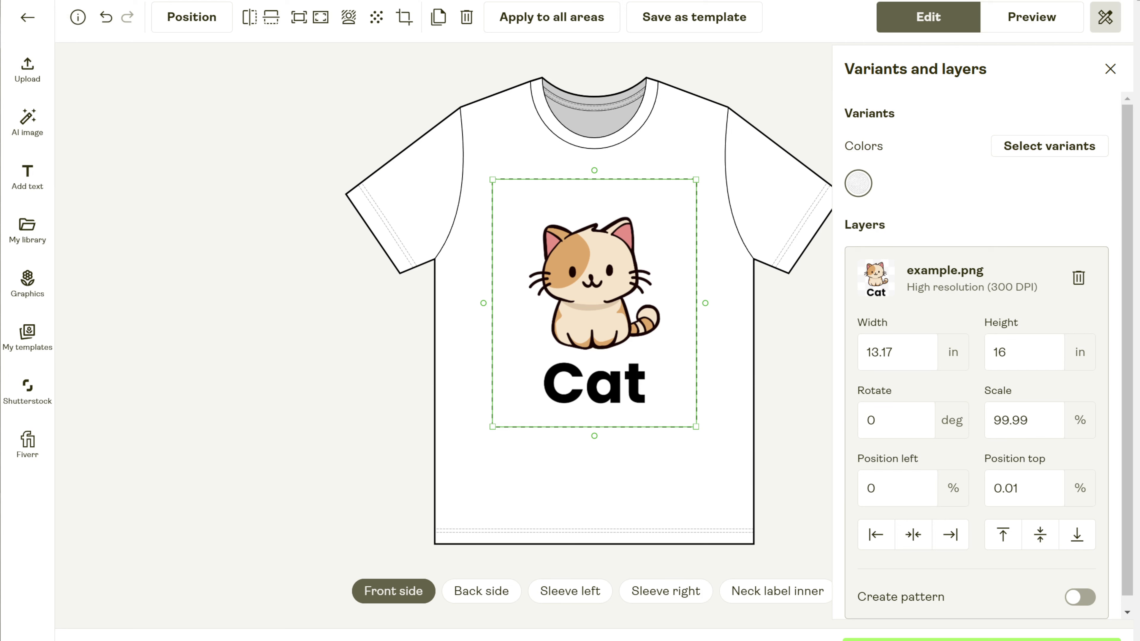
Search the image library for "example" and clear the search
click(27, 238)
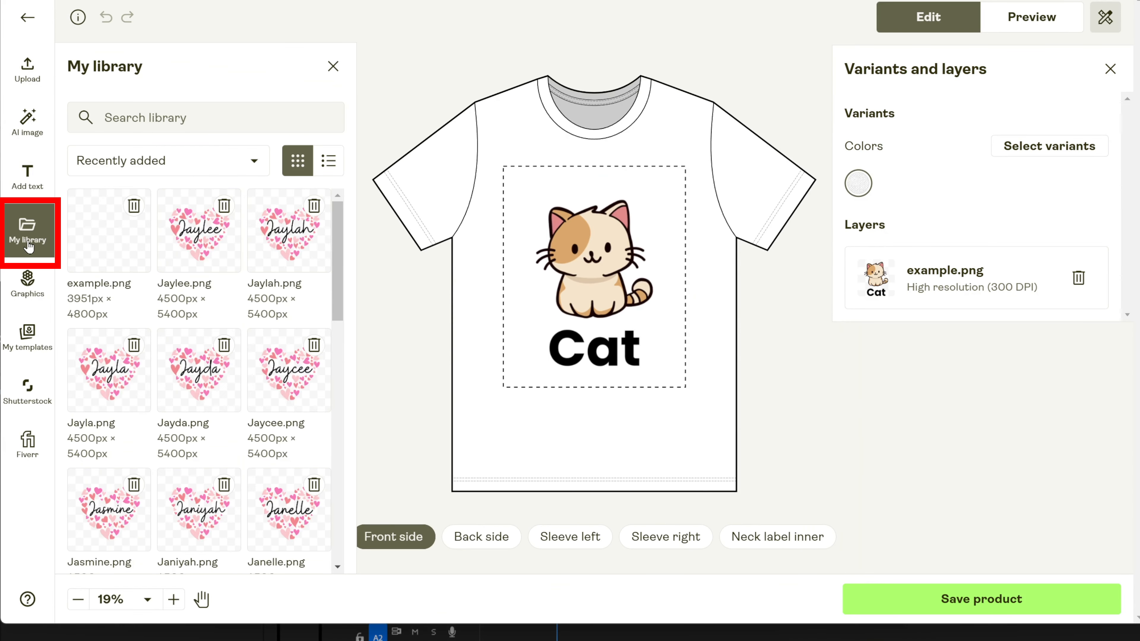
click(129, 119)
text(example)
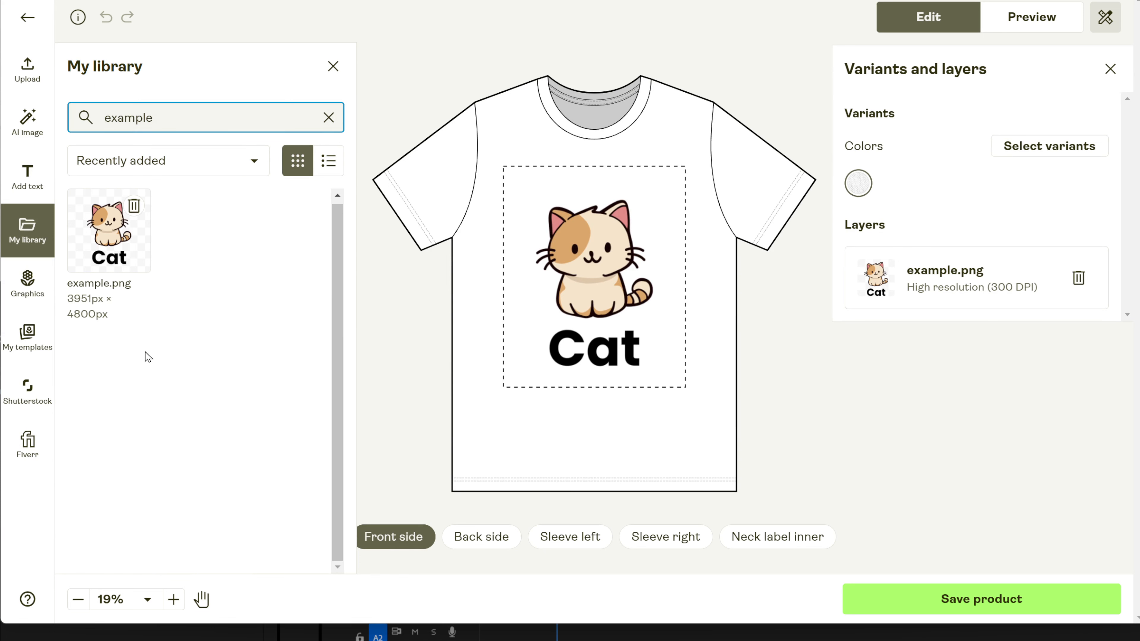
click(329, 117)
Show the library as a list, return it to the grid view and delete its first content-game image
click(329, 160)
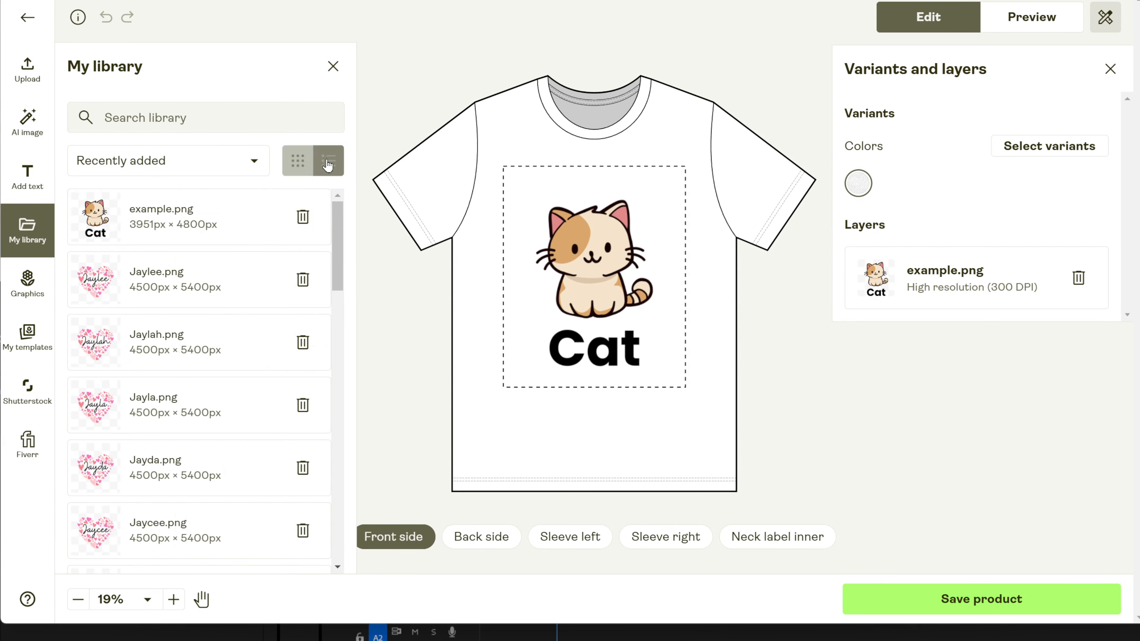
click(297, 161)
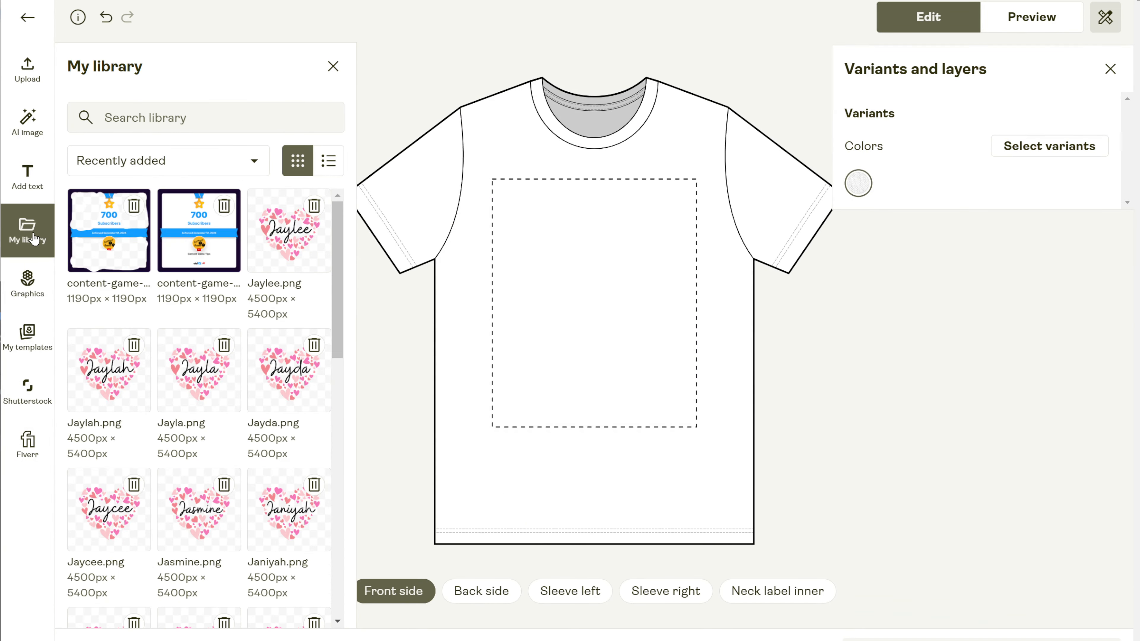
click(131, 207)
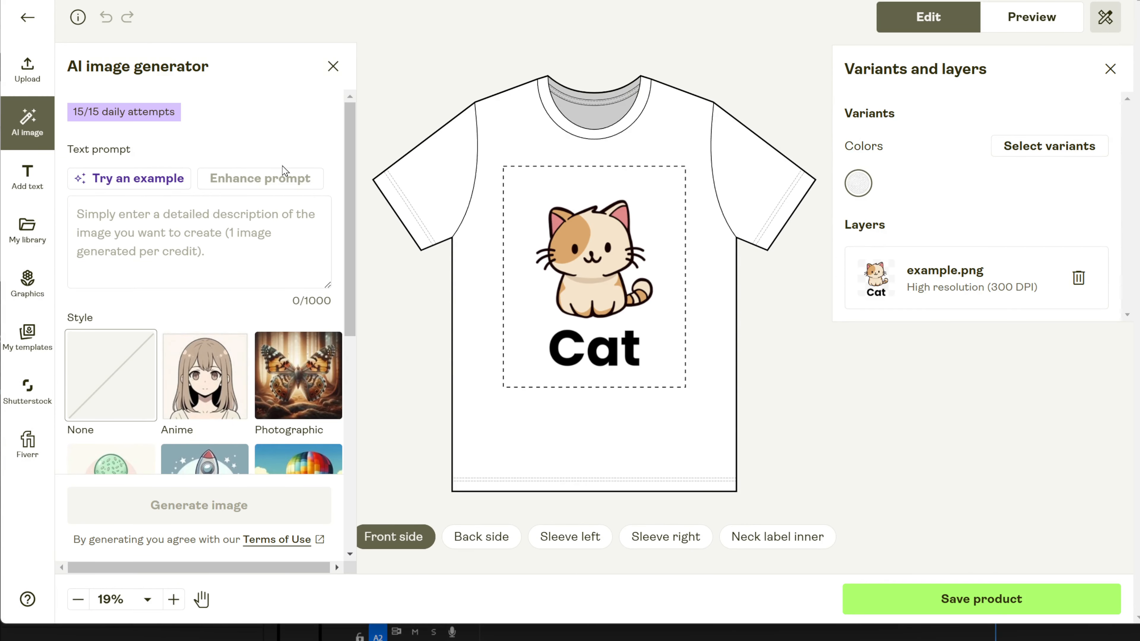
Examine the AI image generator's prompt options, available styles and Terms of Use
scroll(289, 158, down, 8)
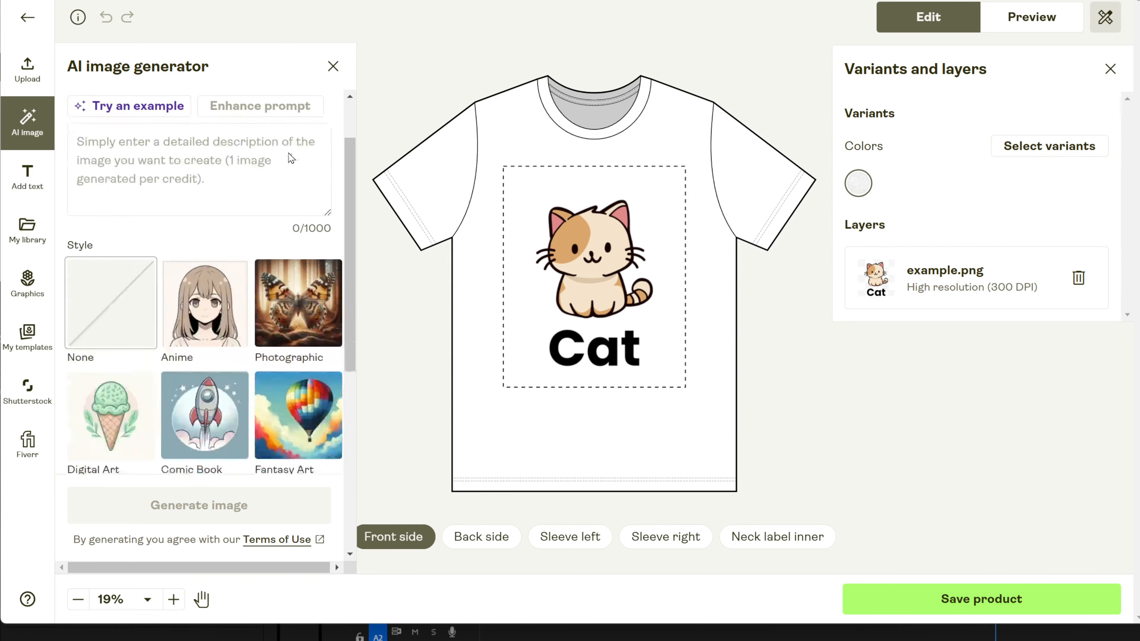
scroll(289, 157, up, 7)
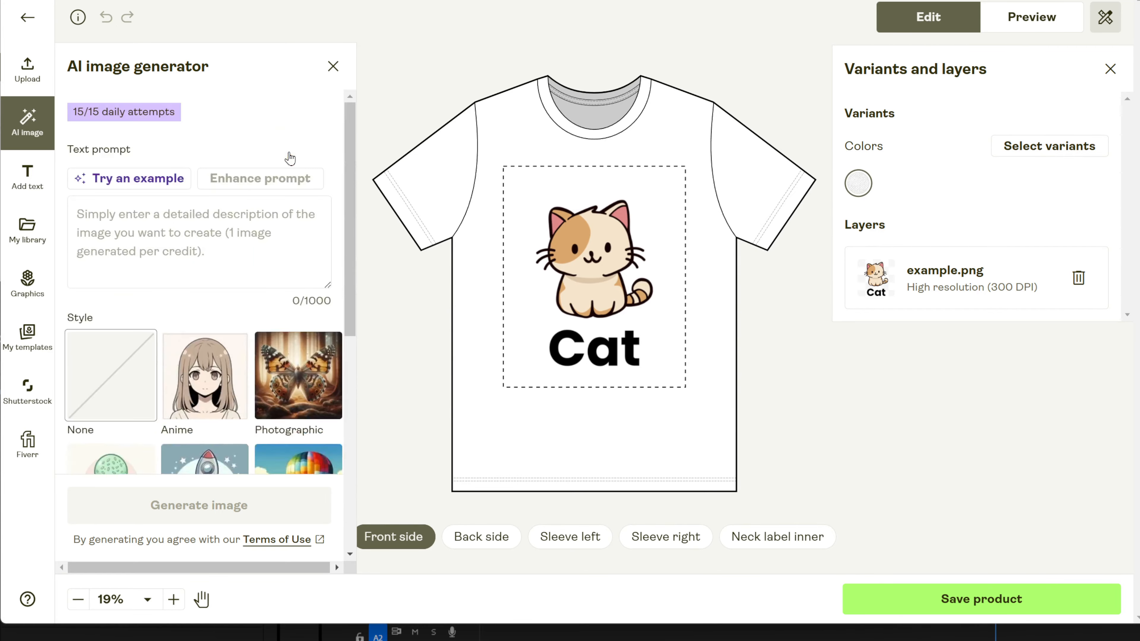
click(283, 540)
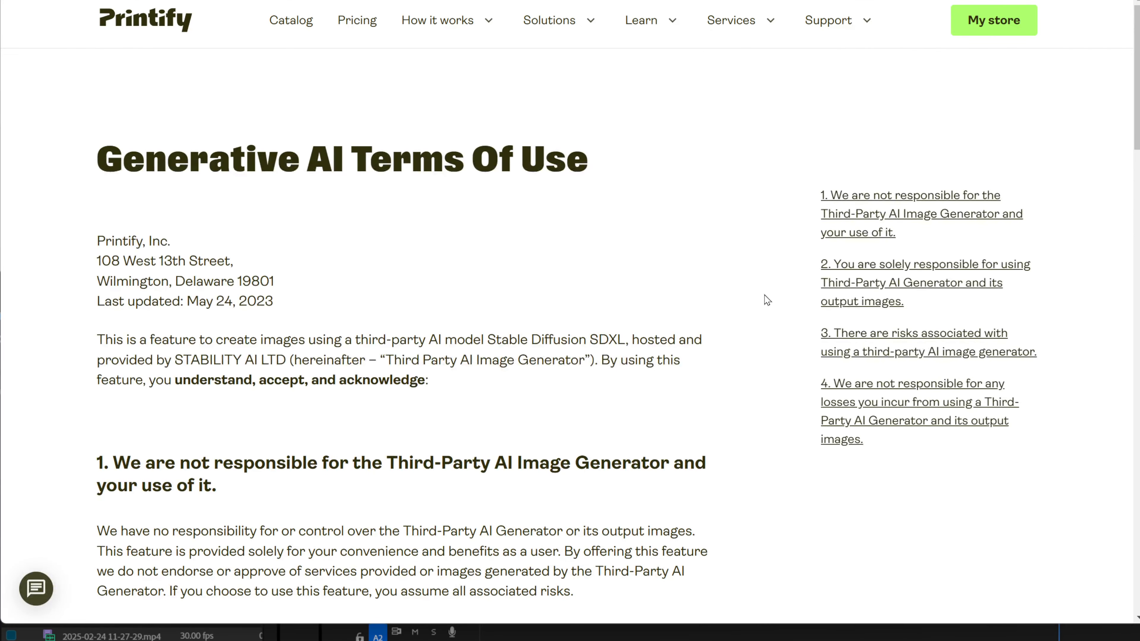
scroll(767, 300, down, 3)
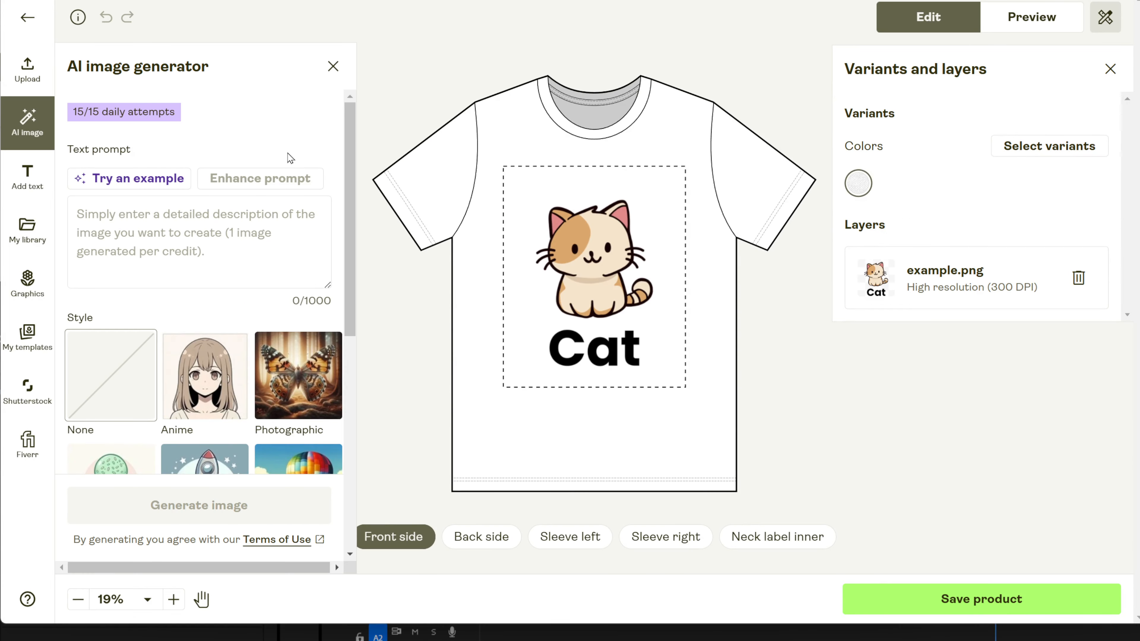
scroll(288, 154, down, 1)
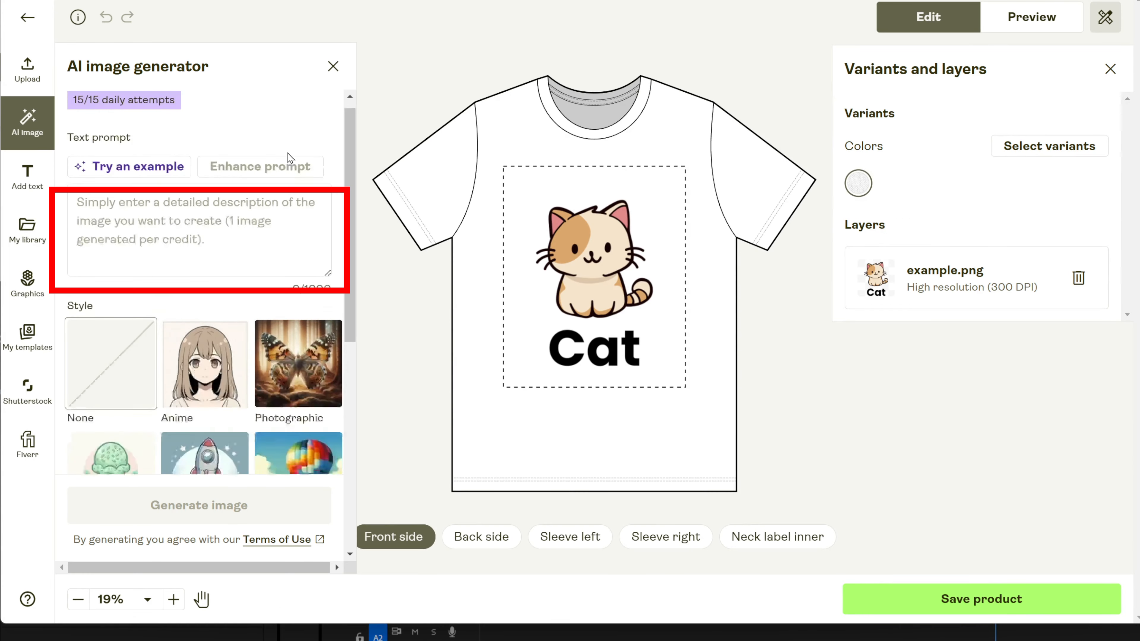
scroll(288, 153, down, 7)
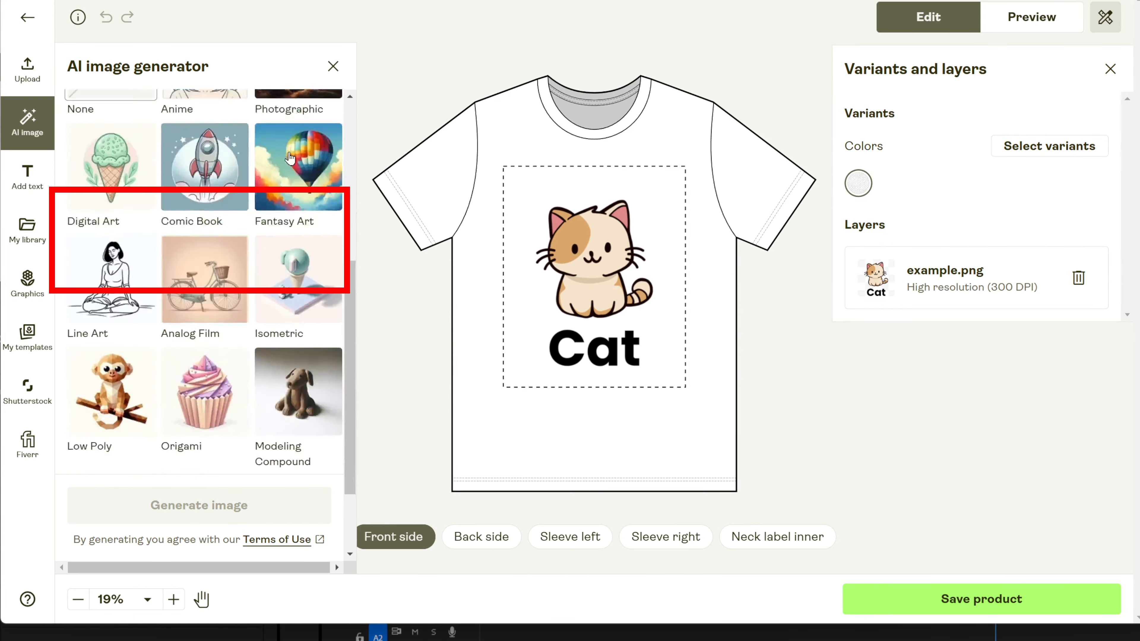
scroll(290, 157, up, 8)
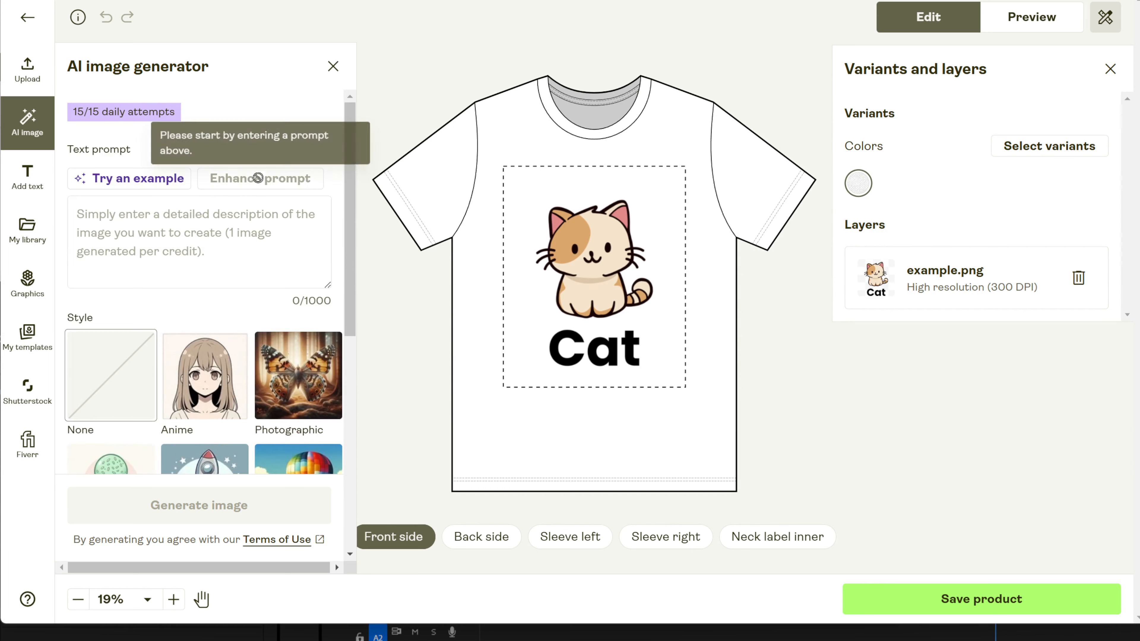
Fill in an example prompt for a stylized monochrome American city, enhance it and generate the AI image
click(121, 218)
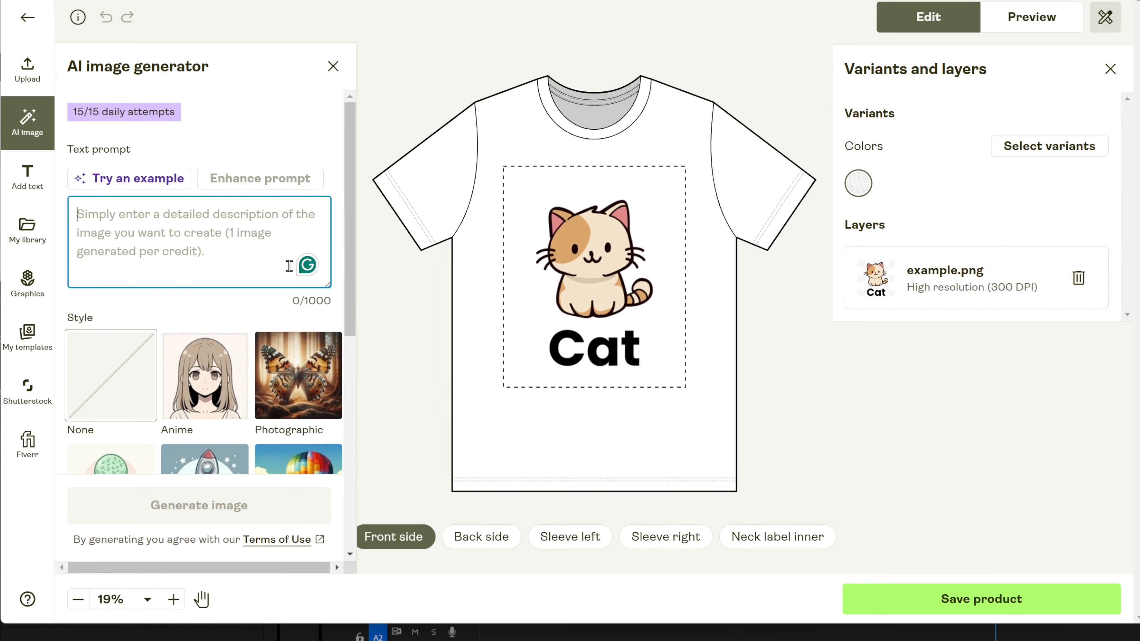
click(163, 180)
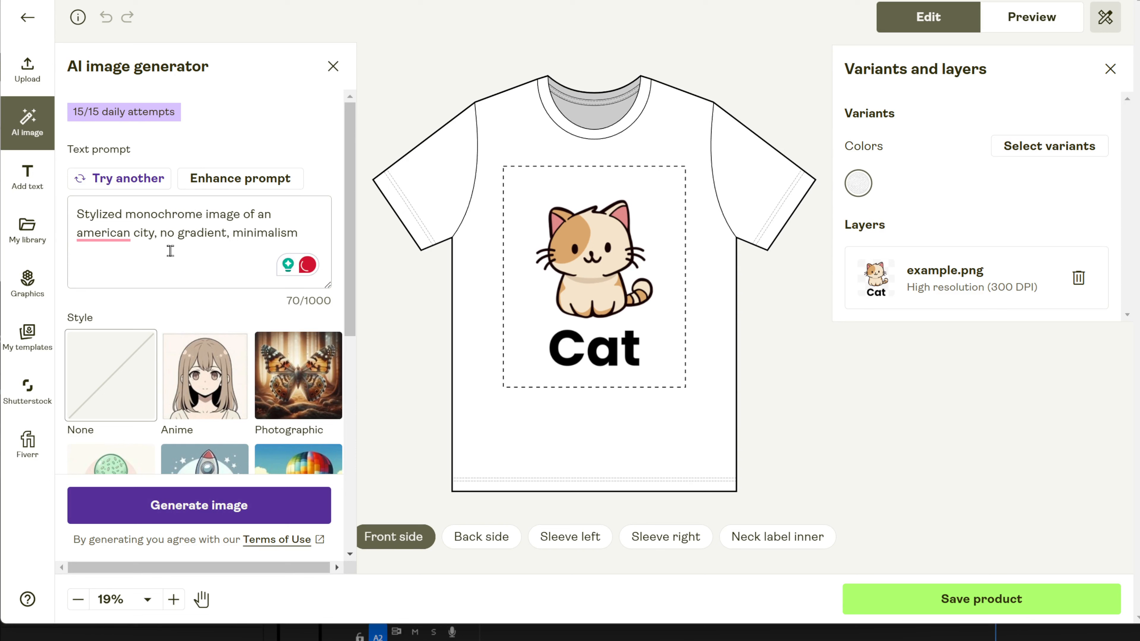
click(241, 178)
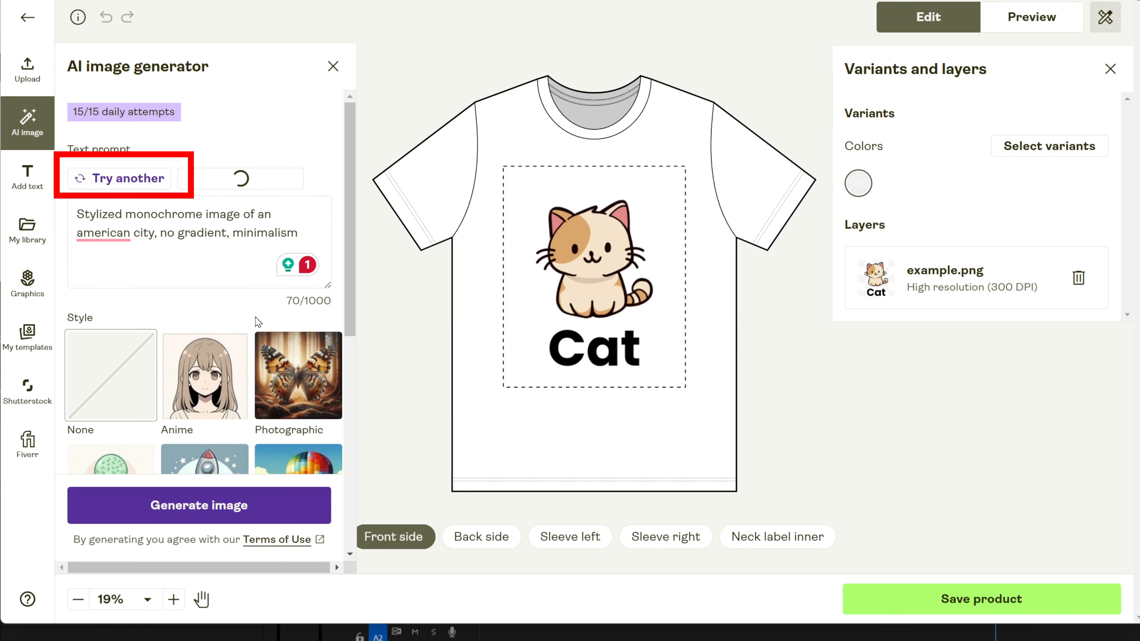
scroll(210, 227, down, 5)
click(245, 494)
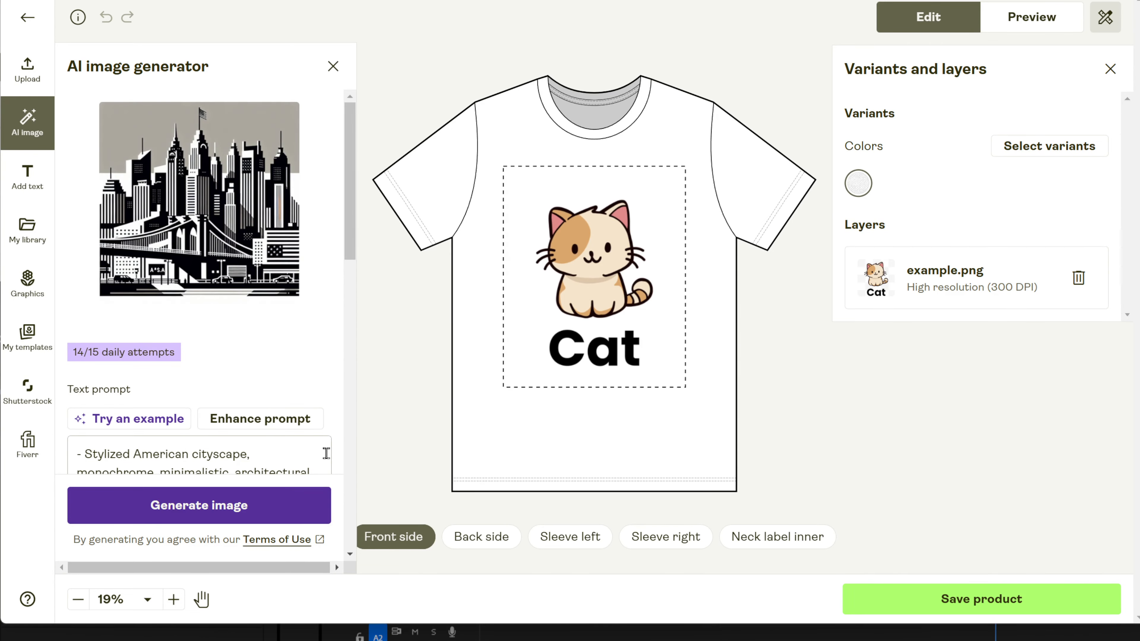
Place the generated cityscape image on the shirt's back side and resize it within the print area
click(481, 536)
click(199, 201)
drag(642, 304, 674, 348)
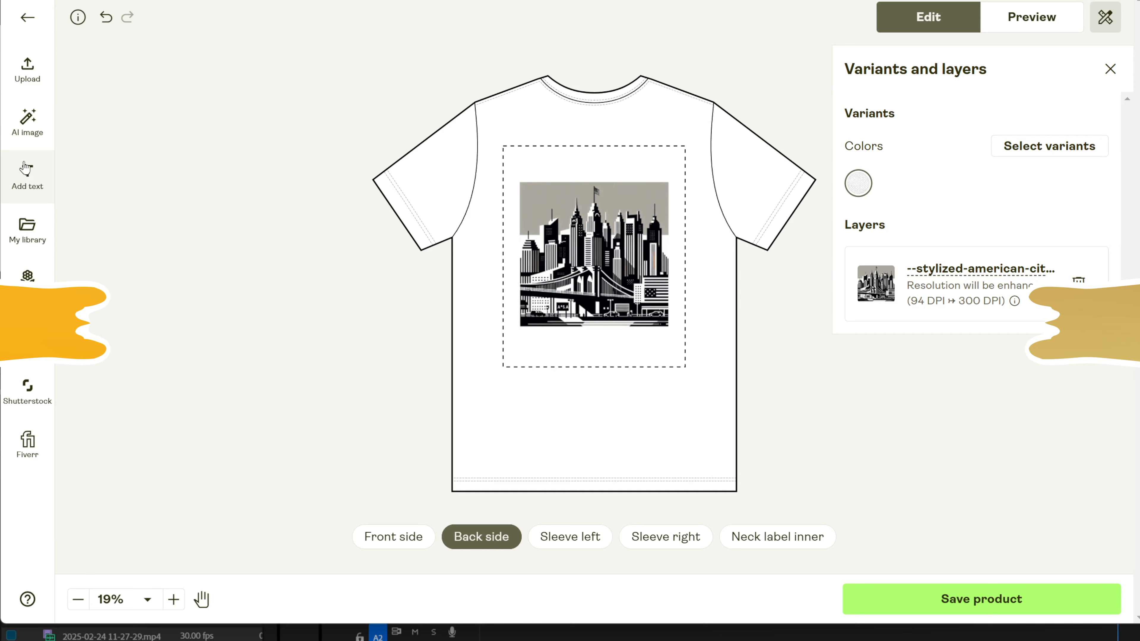
Add the text "City" in the Alex Brush font to the back side and centre it beneath the cityscape image
click(27, 175)
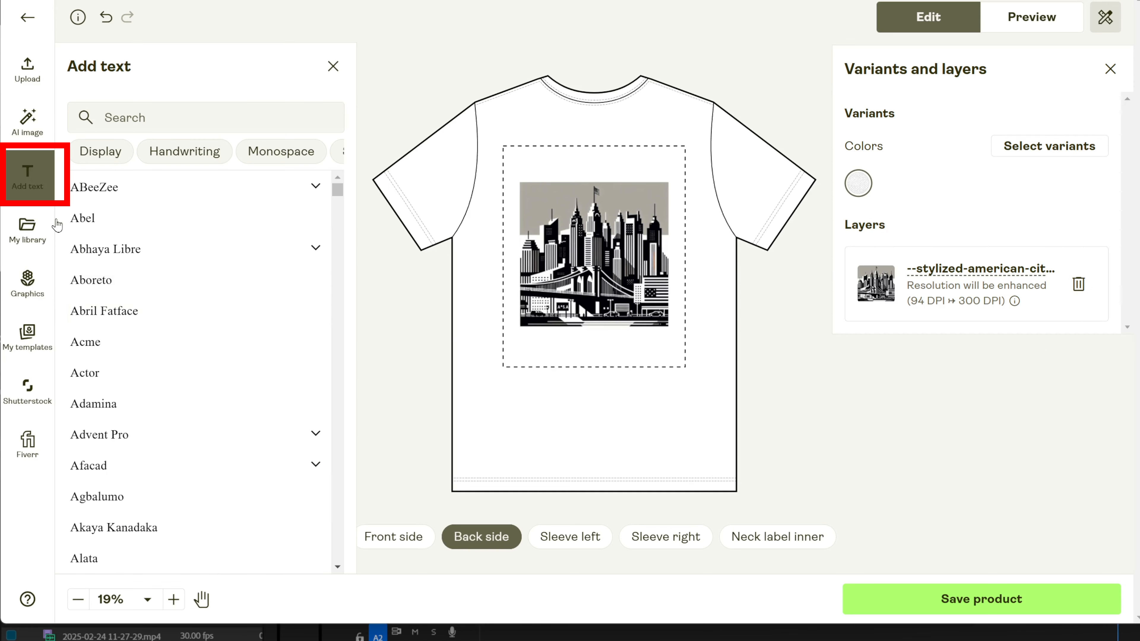
scroll(119, 235, down, 8)
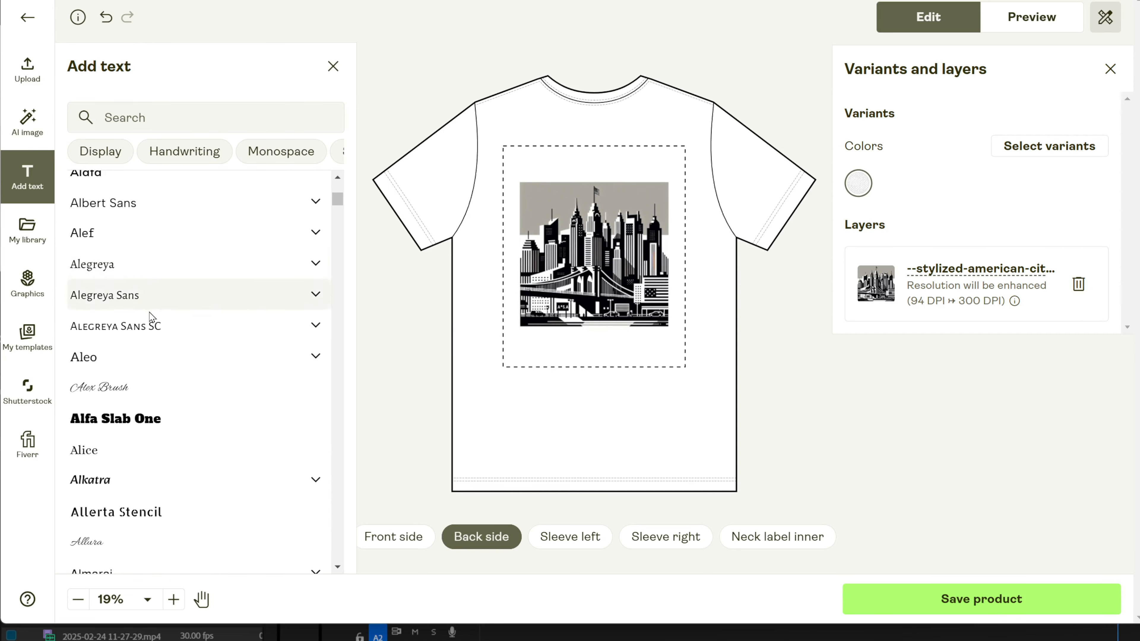
click(134, 387)
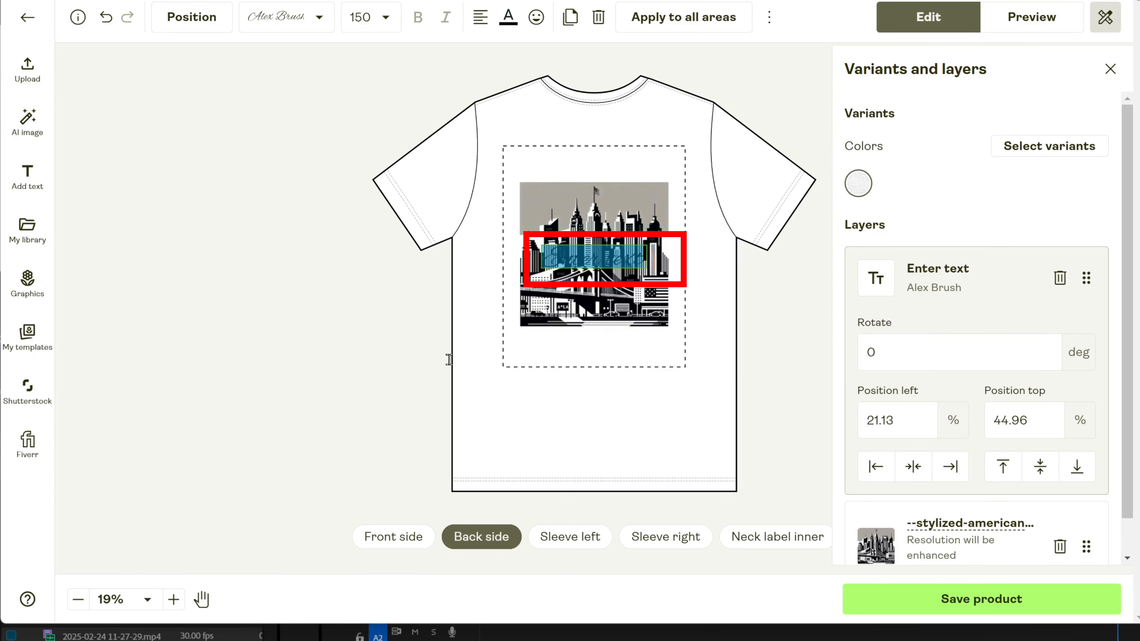
text(A)
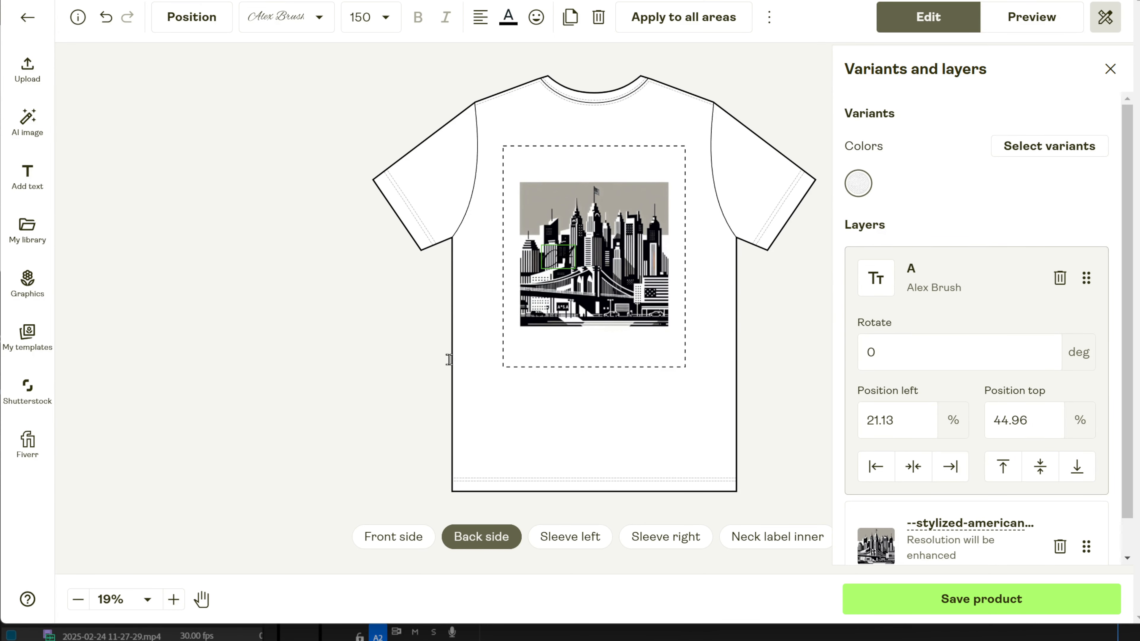
text(City)
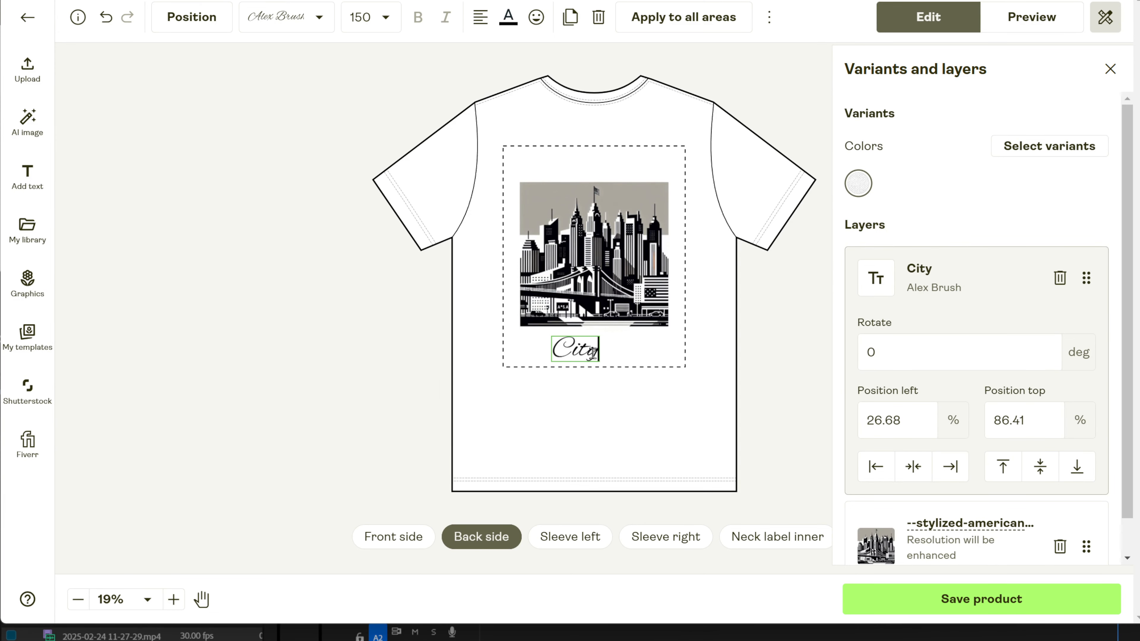
click(617, 427)
drag(572, 351, 594, 357)
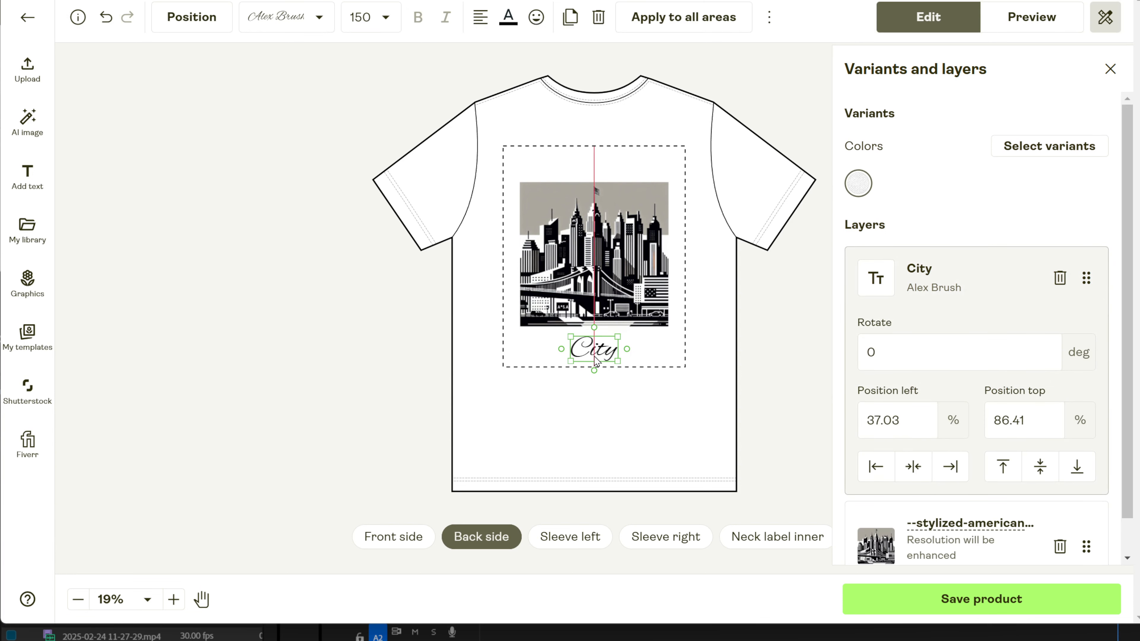
Try red on the "City" text beneath the cityscape and settle on dark blue as its font color
click(517, 26)
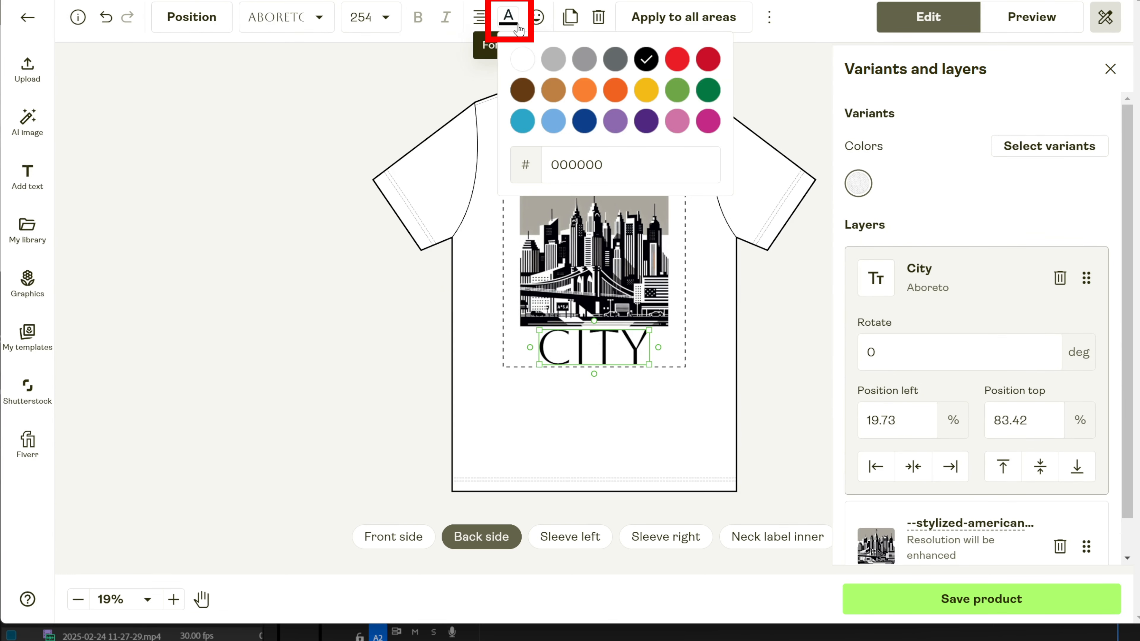
click(676, 60)
click(509, 17)
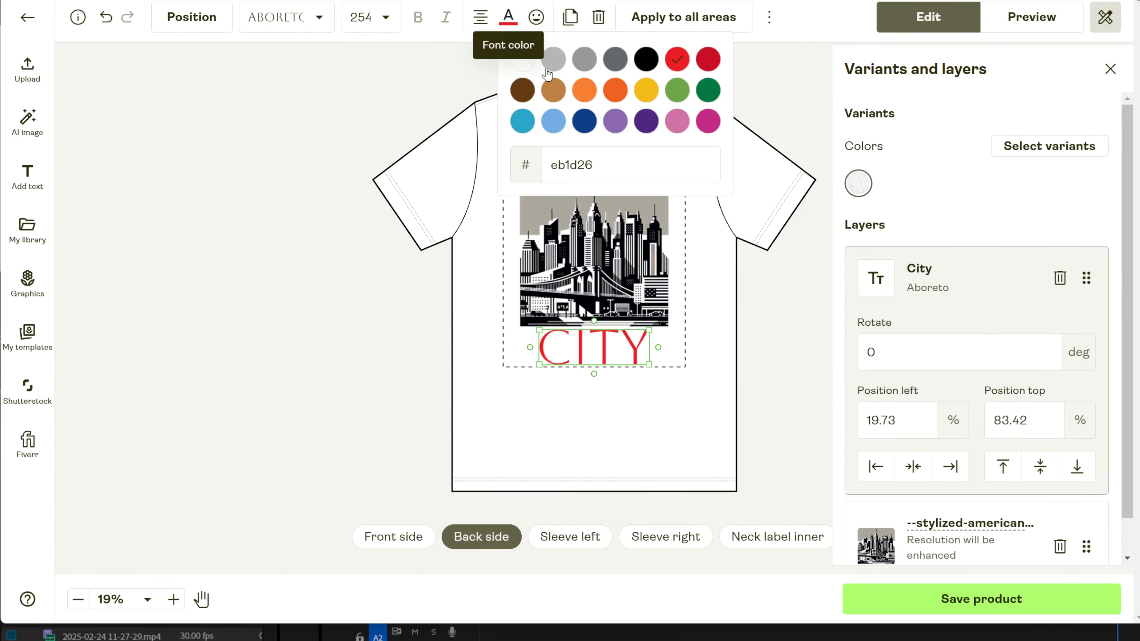
click(596, 118)
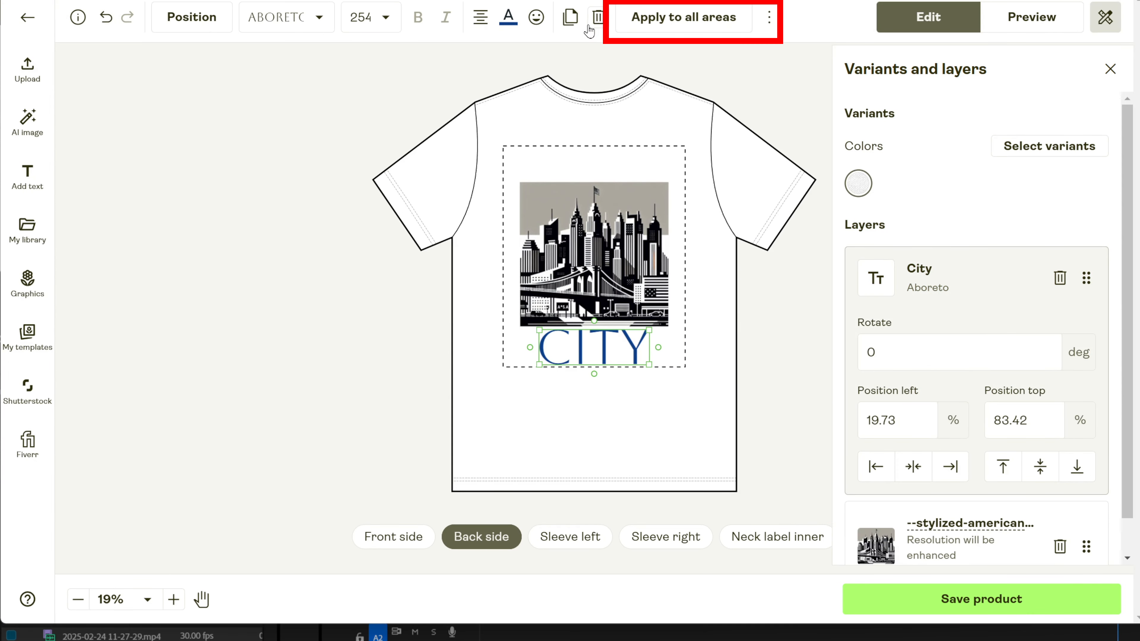
Apply the "City" text layer to all print areas and view it on the front side and left sleeve
click(633, 20)
click(385, 536)
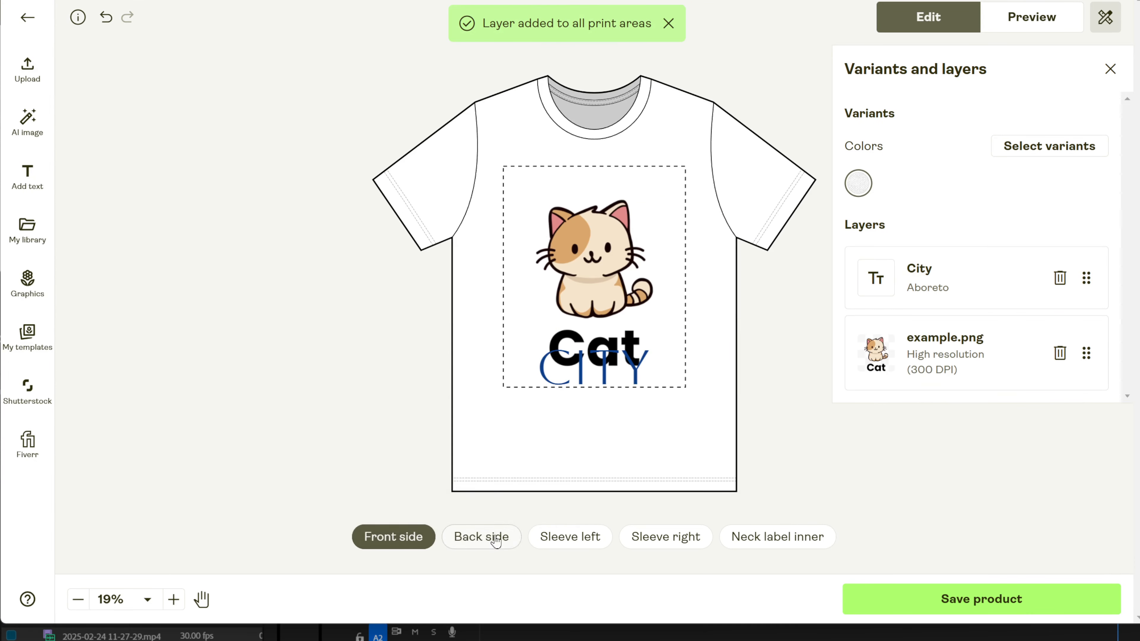
click(561, 537)
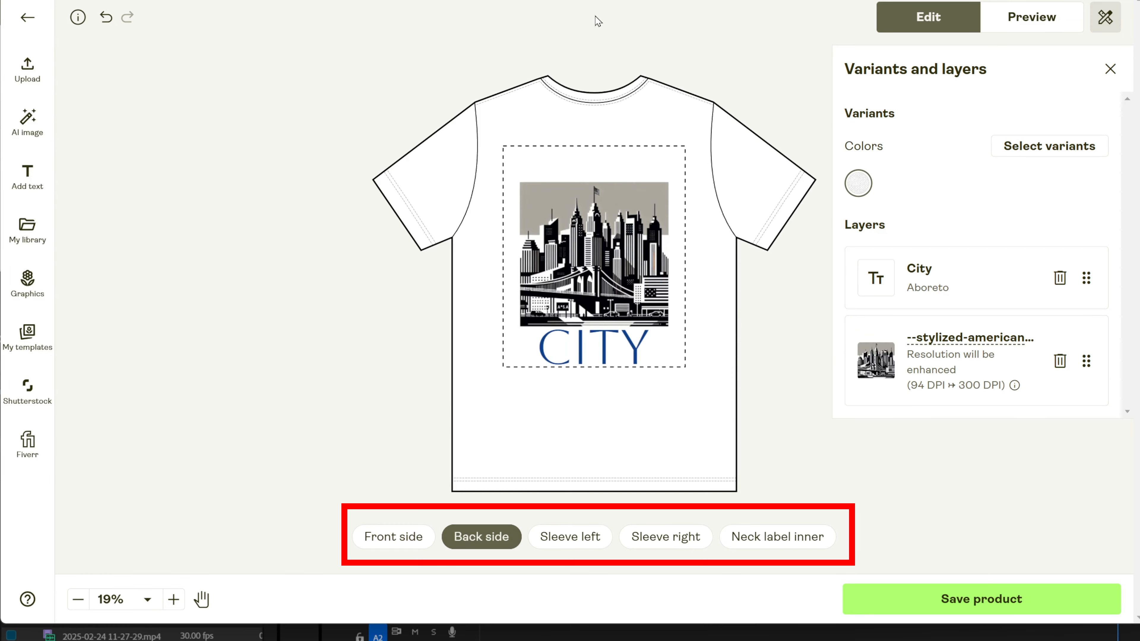
Save the back side's "City" text as a template named "city" and select it among the saved templates
click(594, 357)
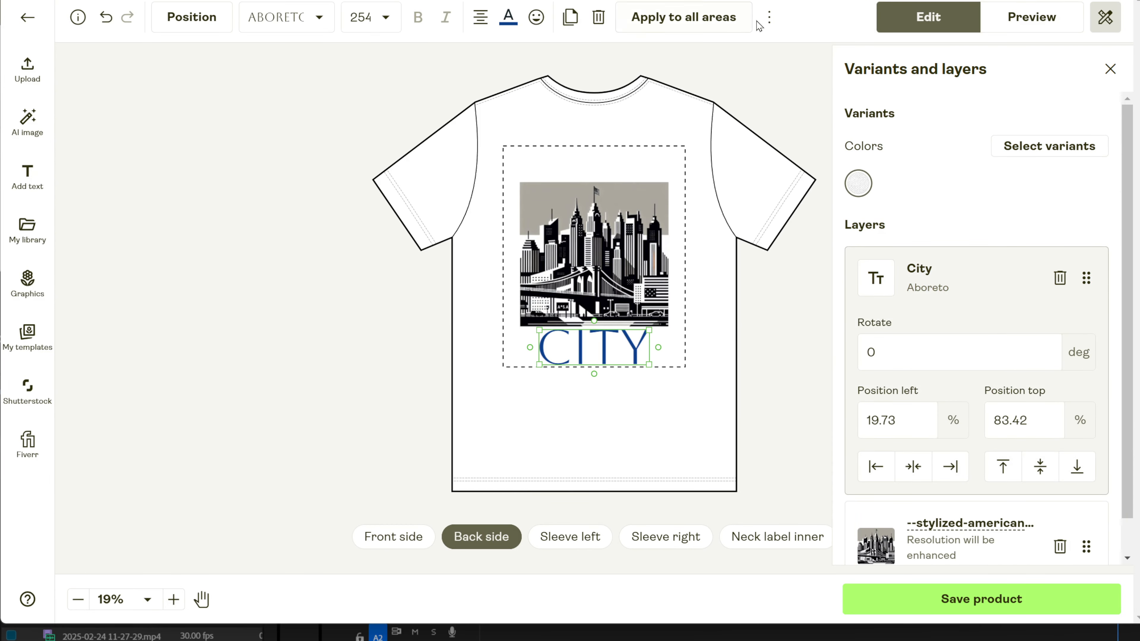
click(768, 19)
click(800, 56)
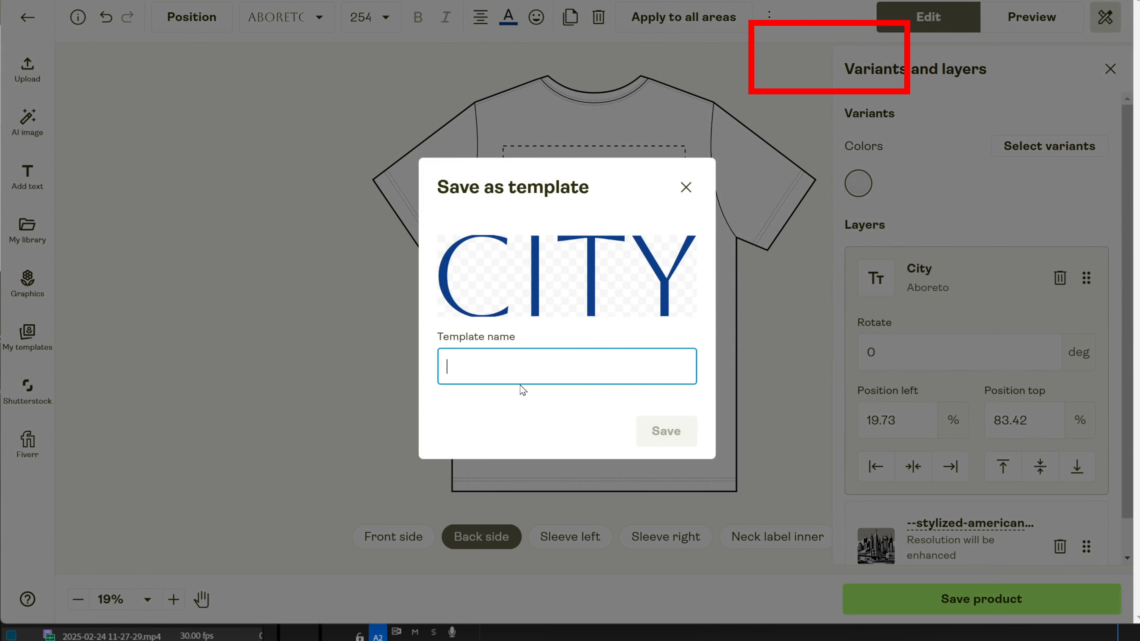
text(city)
key(Return)
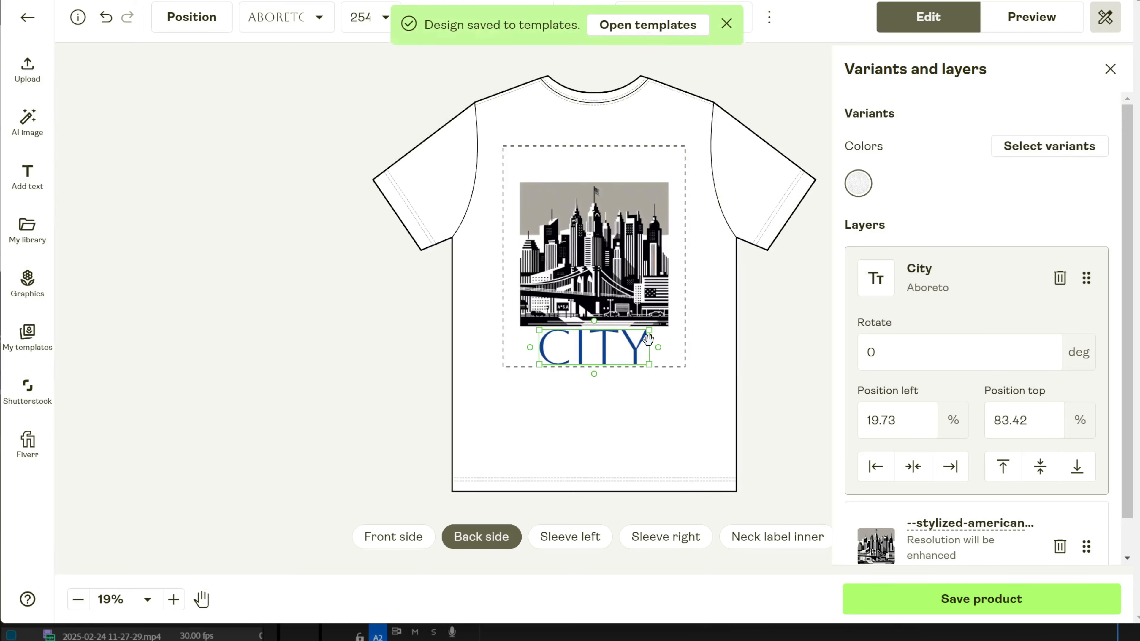
click(13, 351)
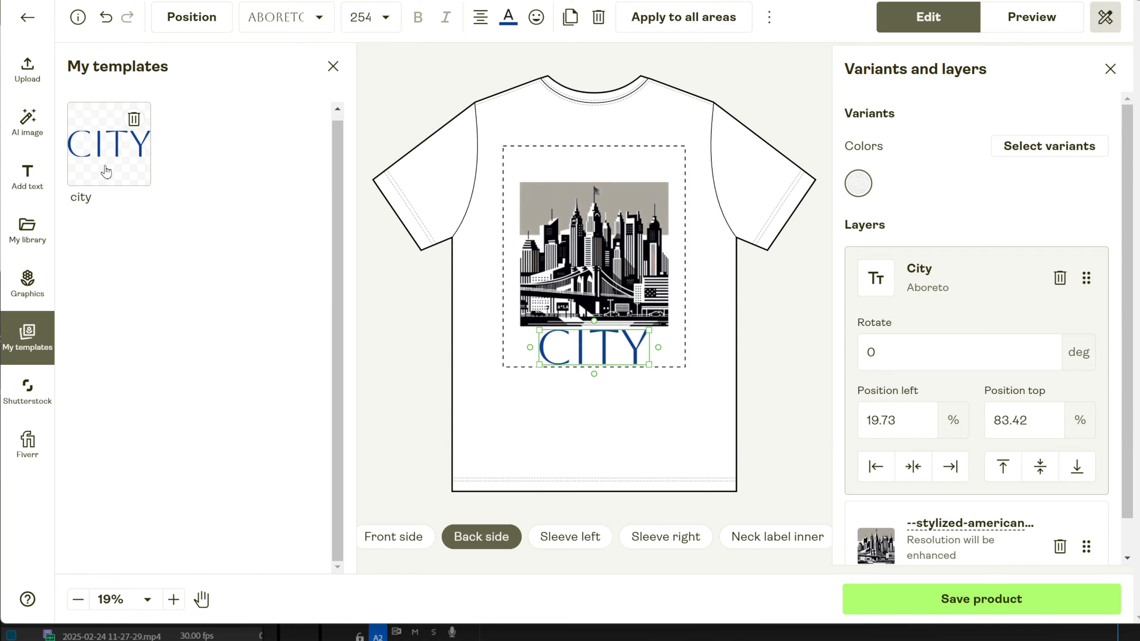
click(108, 174)
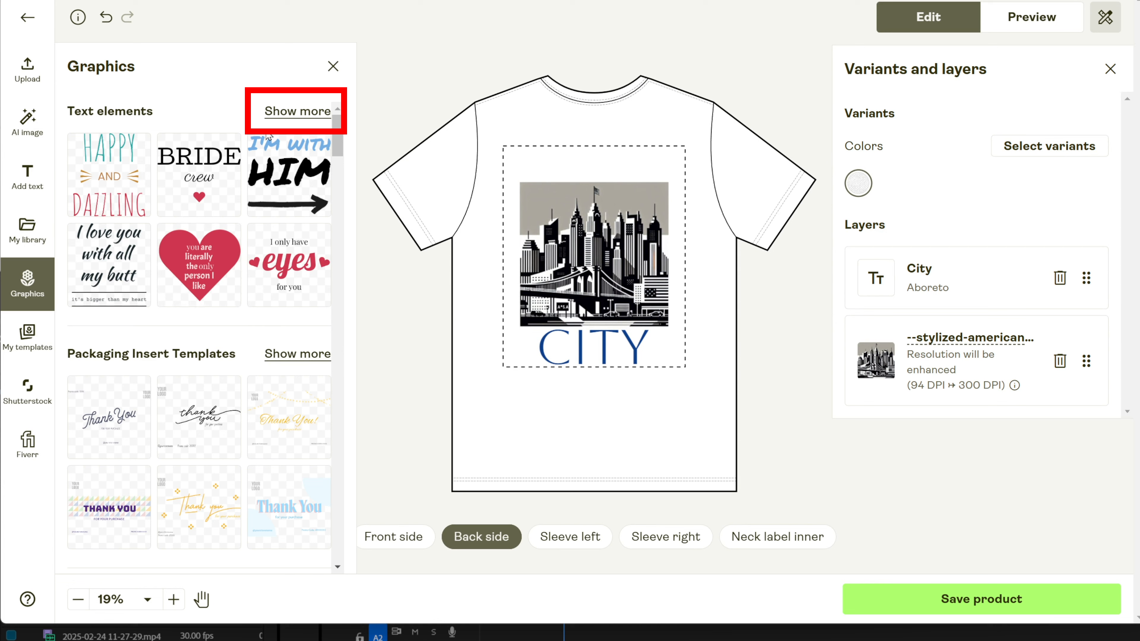
Browse the full set of ready-made text element graphics and Shutterstock's animal pattern designs
click(299, 112)
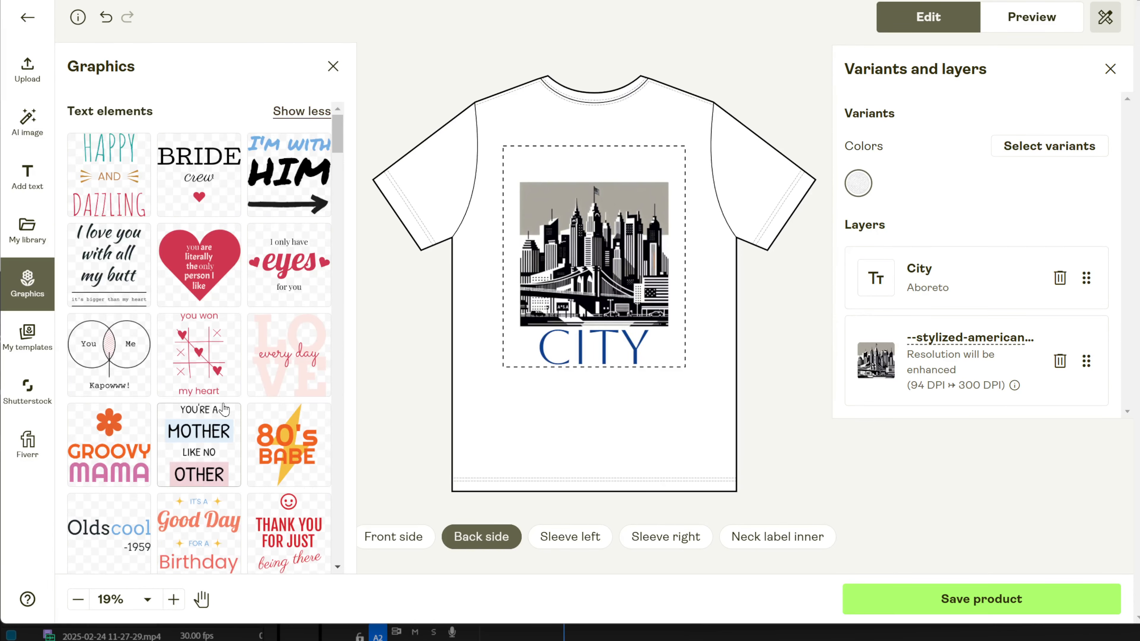
scroll(234, 409, down, 5)
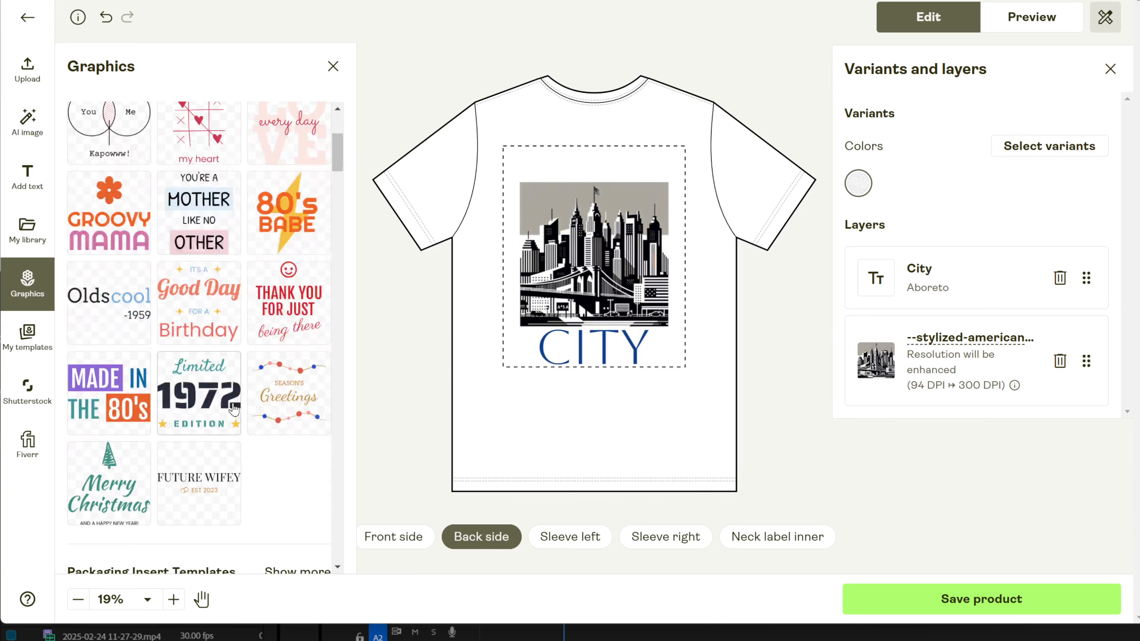
click(276, 220)
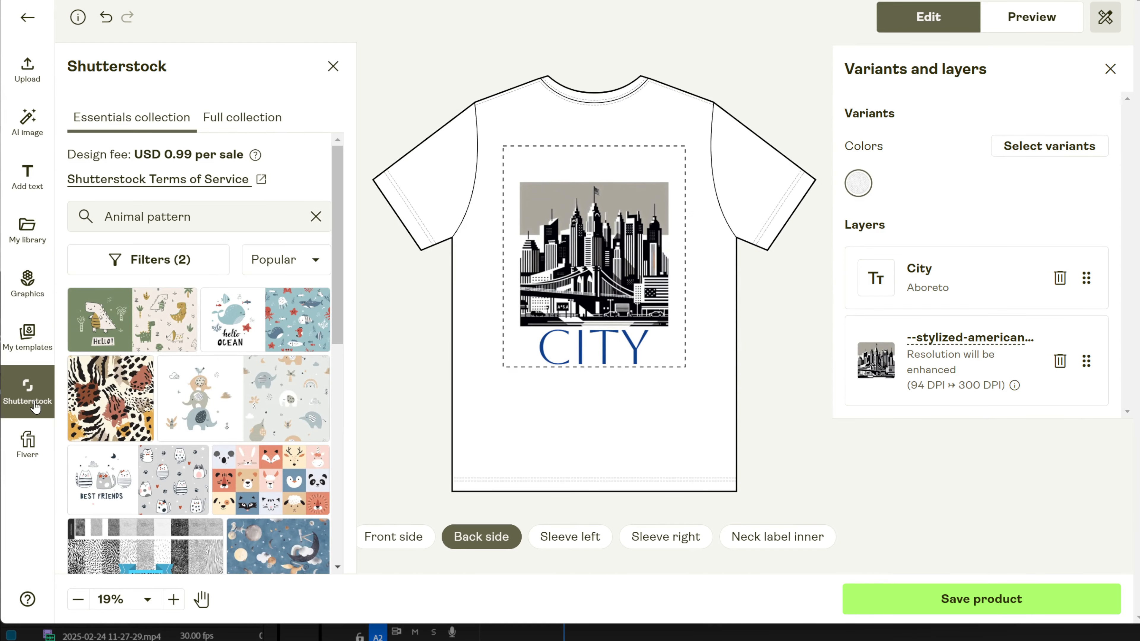
scroll(194, 403, down, 10)
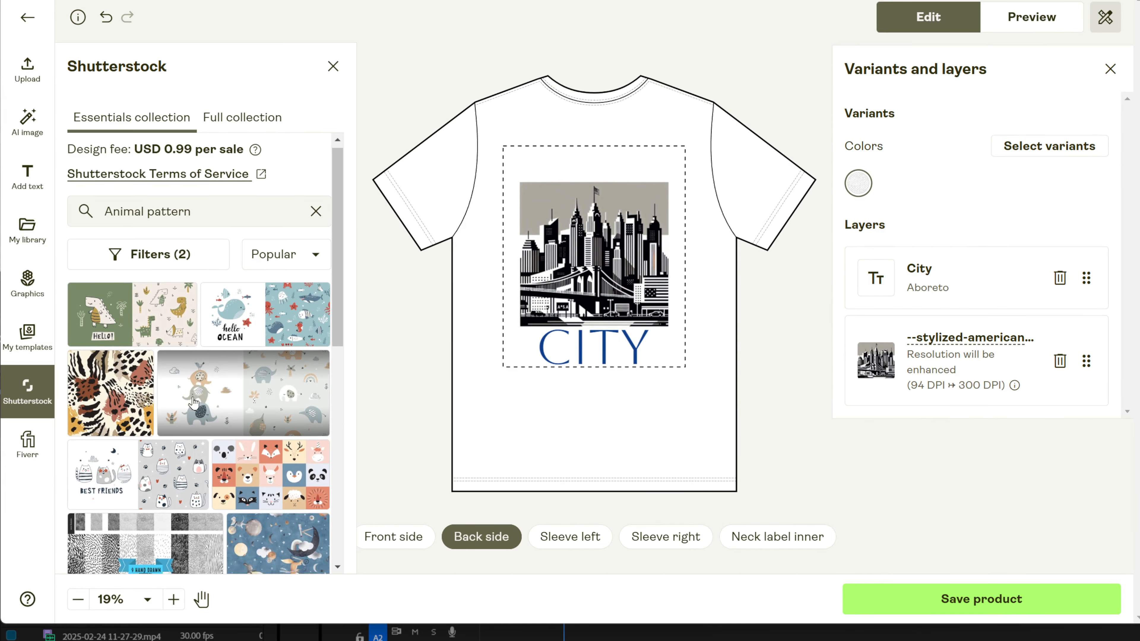
scroll(191, 403, down, 1)
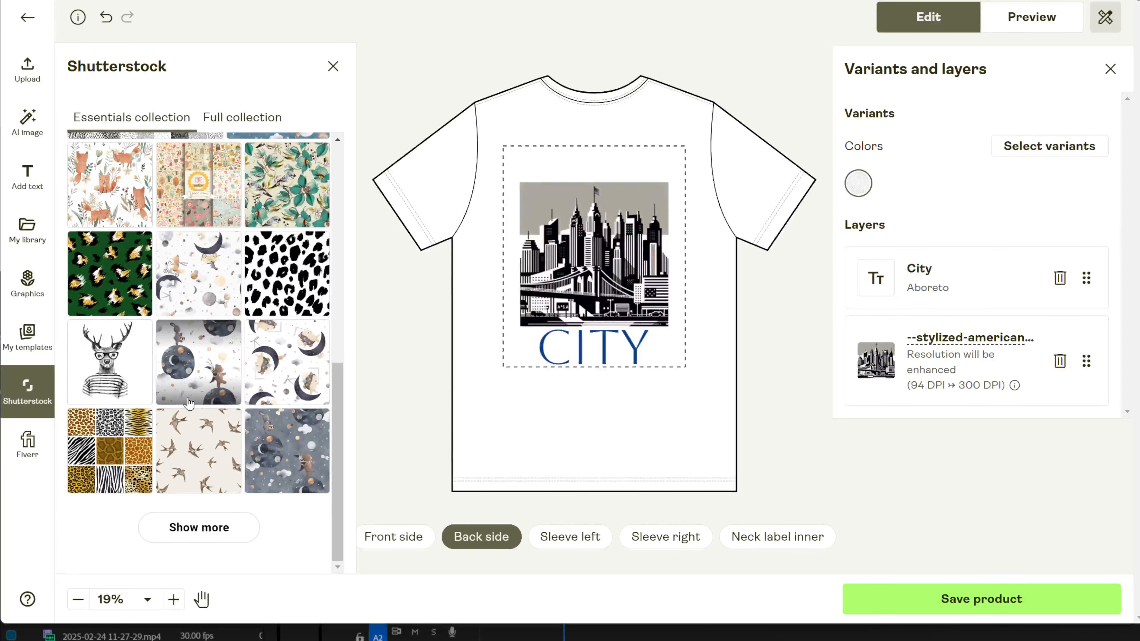
Check the tee's production cost breakdown and pick the green dinosaur pattern from the Shutterstock Essentials collection
click(79, 18)
click(180, 273)
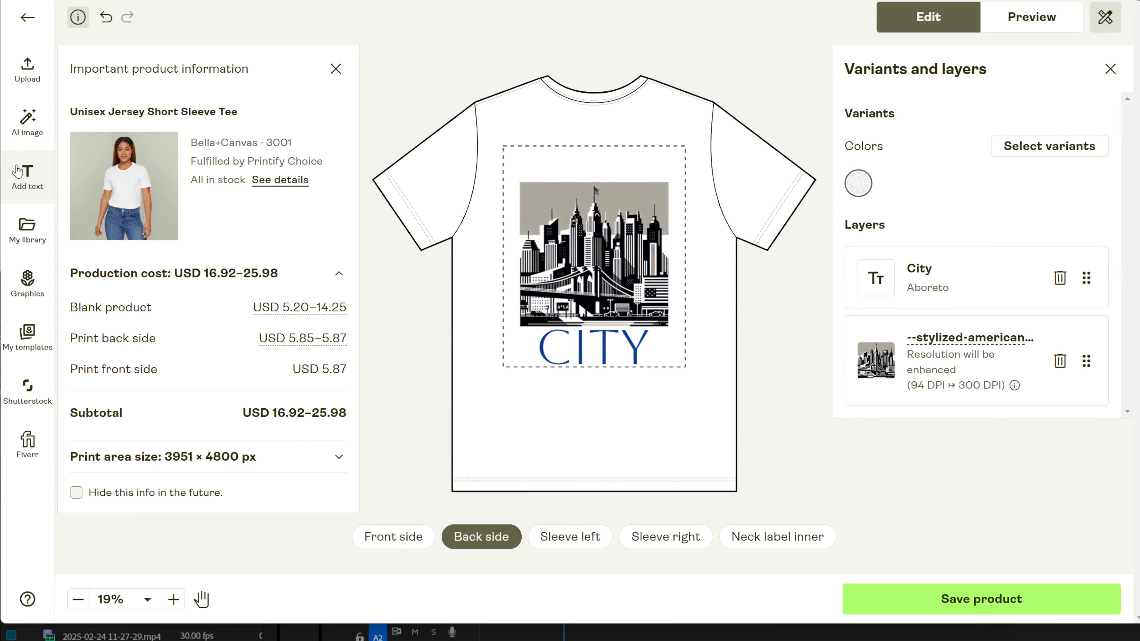
click(48, 382)
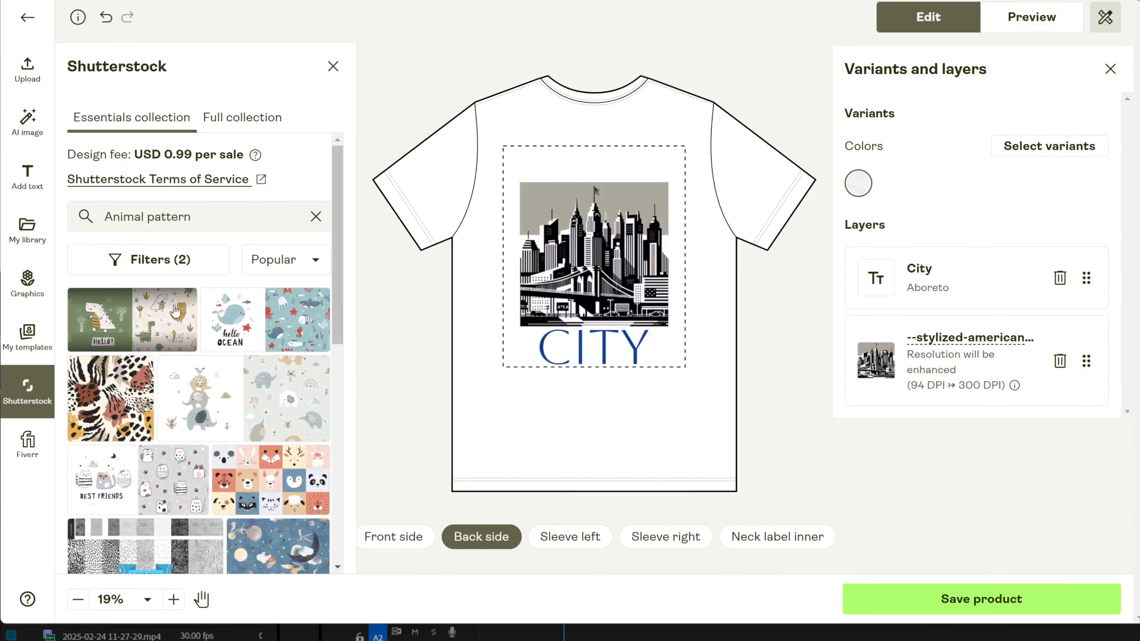
click(173, 327)
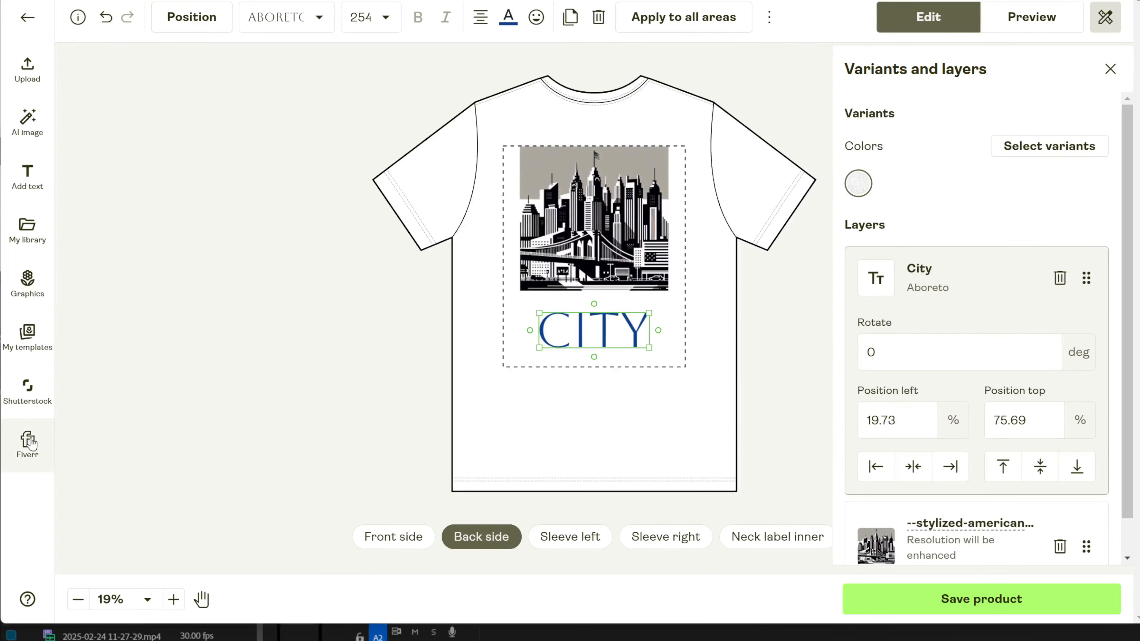
Open the Fiverr design service section and look through its content
click(31, 443)
scroll(764, 504, down, 10)
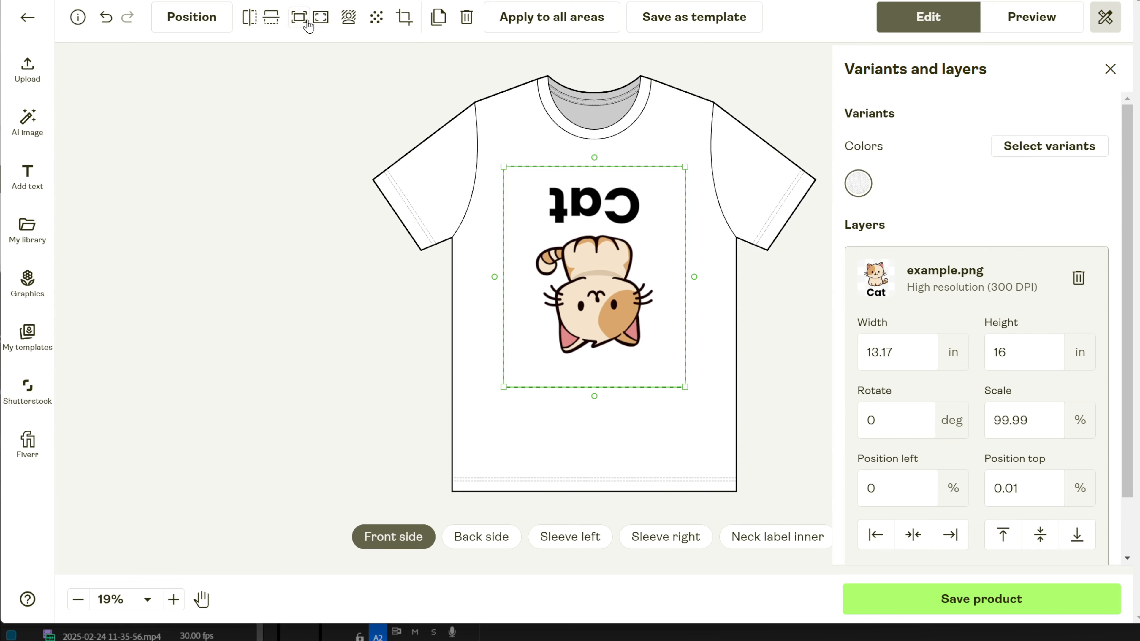
Flip the front side's cat image vertically and horizontally to make it upright and unmirrored, and scale it to fill the print area
click(271, 19)
click(248, 20)
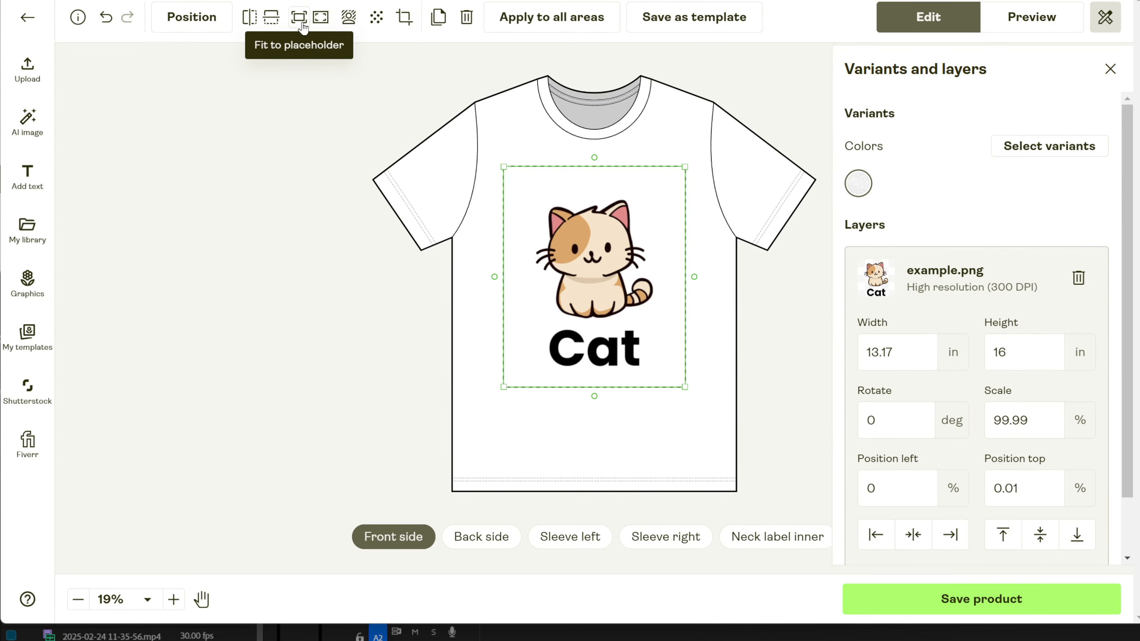
click(321, 18)
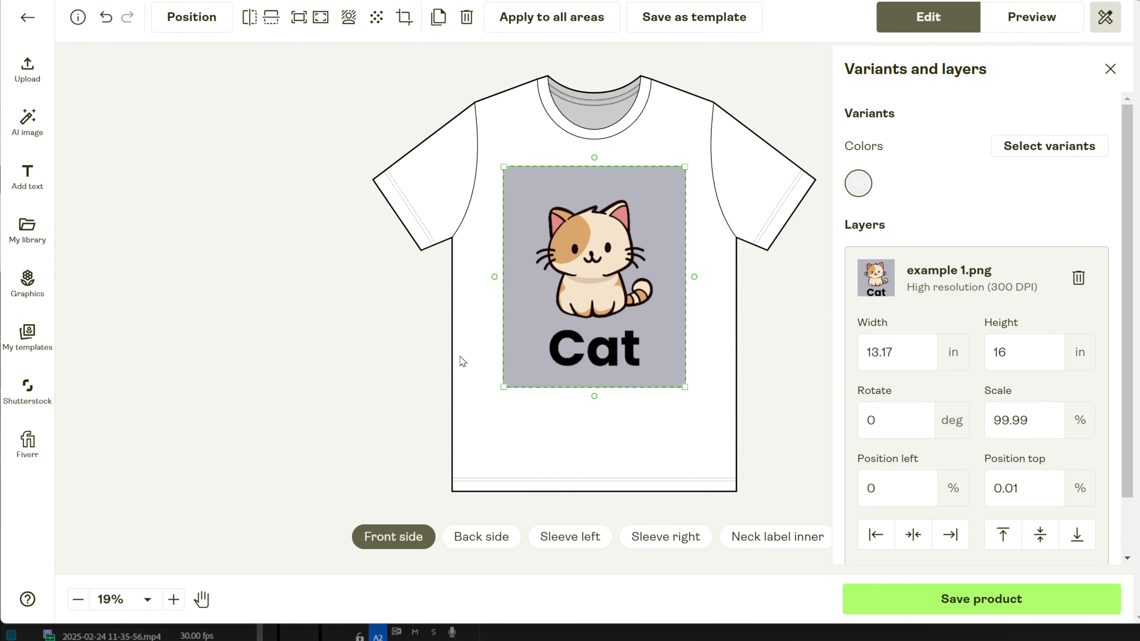
Remove the gray background from the cat image on the front side with Quick remove
click(348, 20)
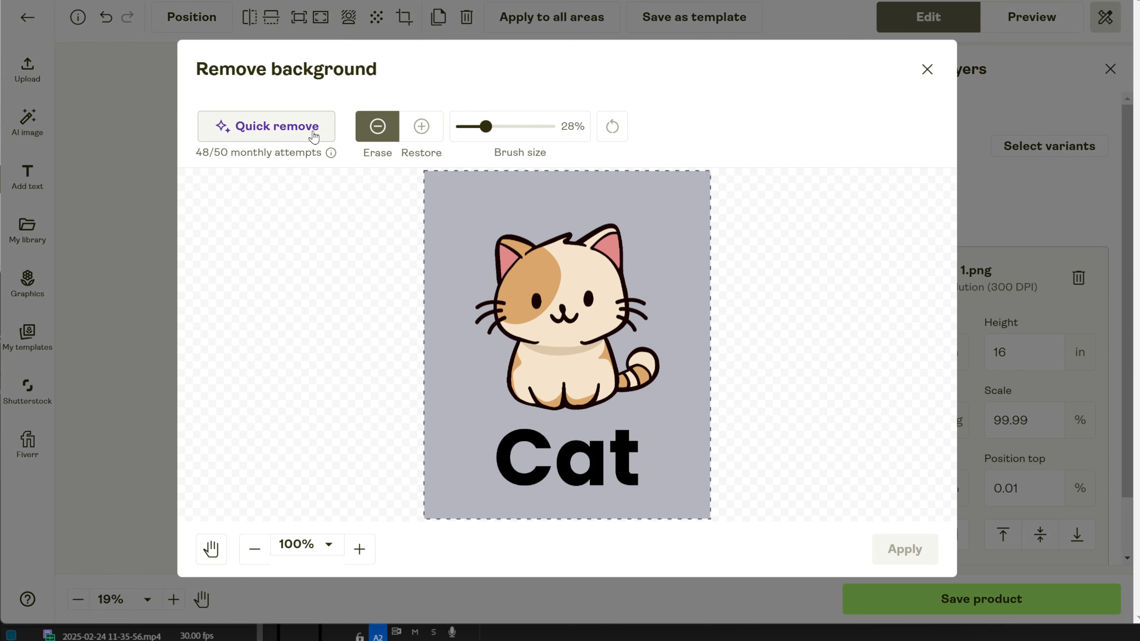
click(313, 134)
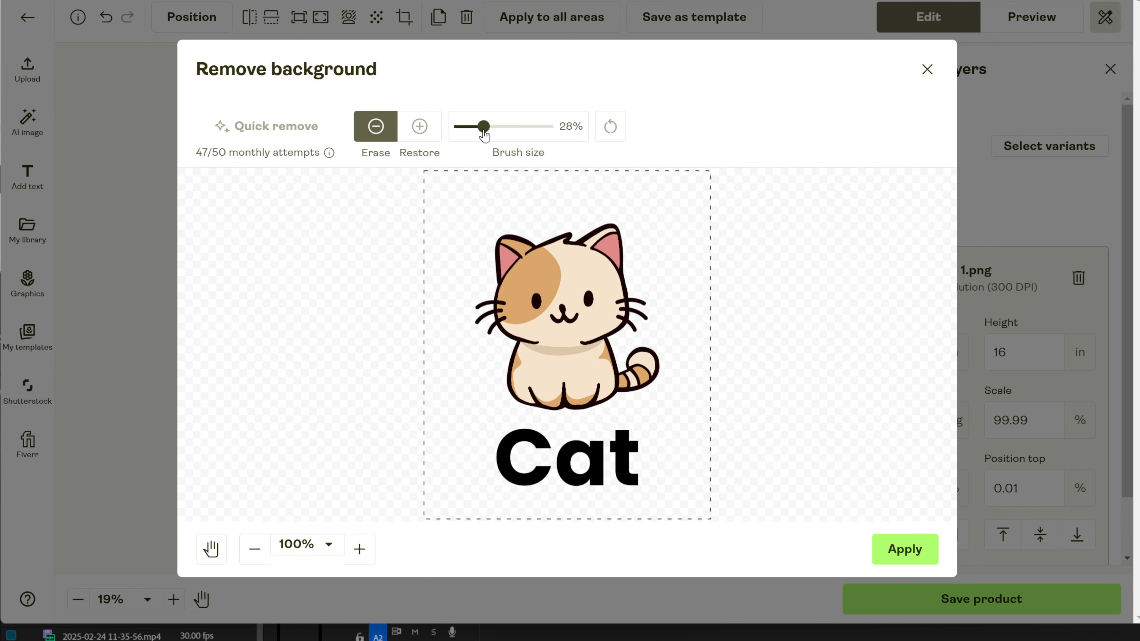
Erase the cat's head with a 45% brush, restore the erased parts and apply the background removal
mouse_move(483, 134)
mouse_down()
mouse_move(520, 134)
mouse_move(476, 135)
mouse_move(499, 133)
mouse_up()
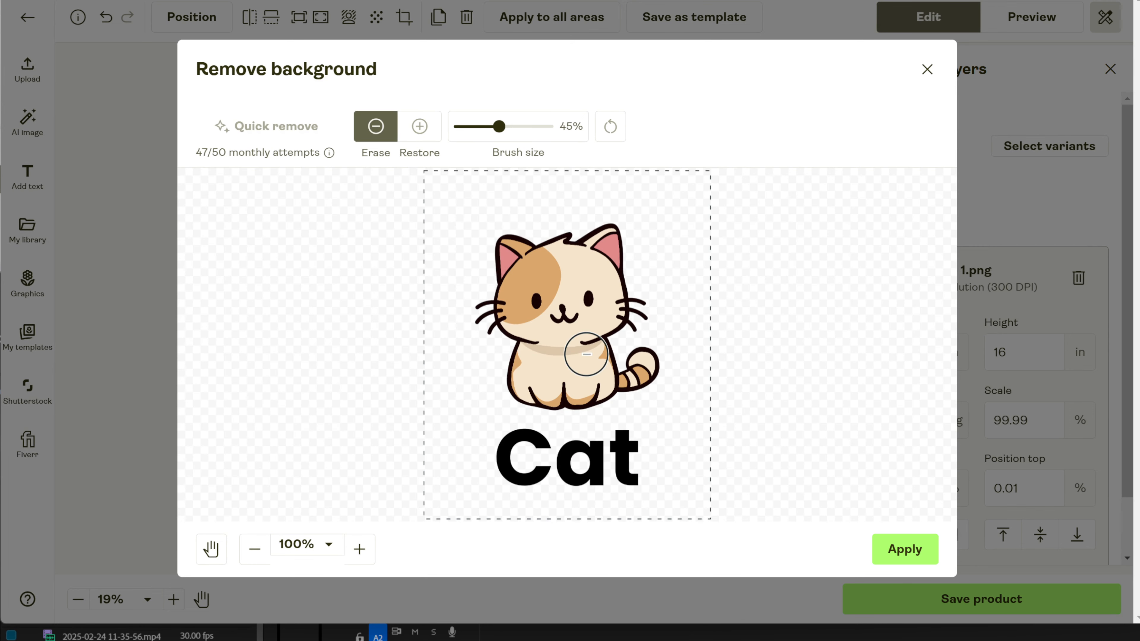
mouse_move(607, 226)
mouse_down()
mouse_move(639, 261)
mouse_move(605, 242)
mouse_move(491, 229)
mouse_move(600, 252)
mouse_move(538, 260)
mouse_move(618, 280)
mouse_move(662, 318)
mouse_up()
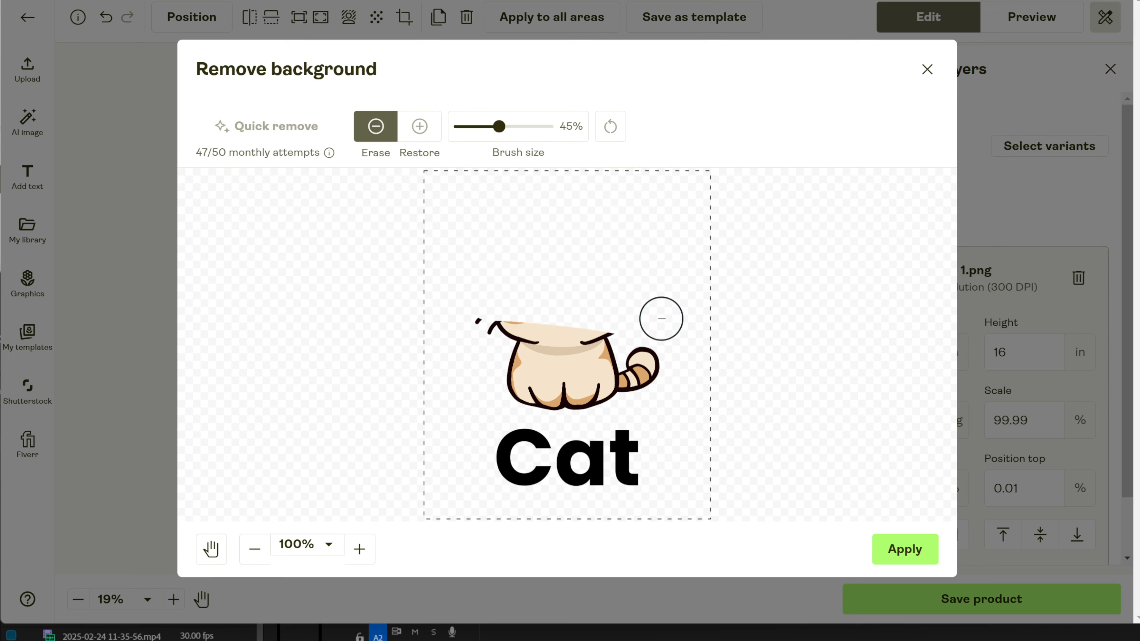
click(419, 127)
mouse_move(479, 295)
mouse_down()
mouse_move(628, 309)
mouse_move(501, 270)
mouse_move(657, 269)
mouse_move(528, 217)
mouse_move(504, 219)
mouse_move(506, 228)
mouse_up()
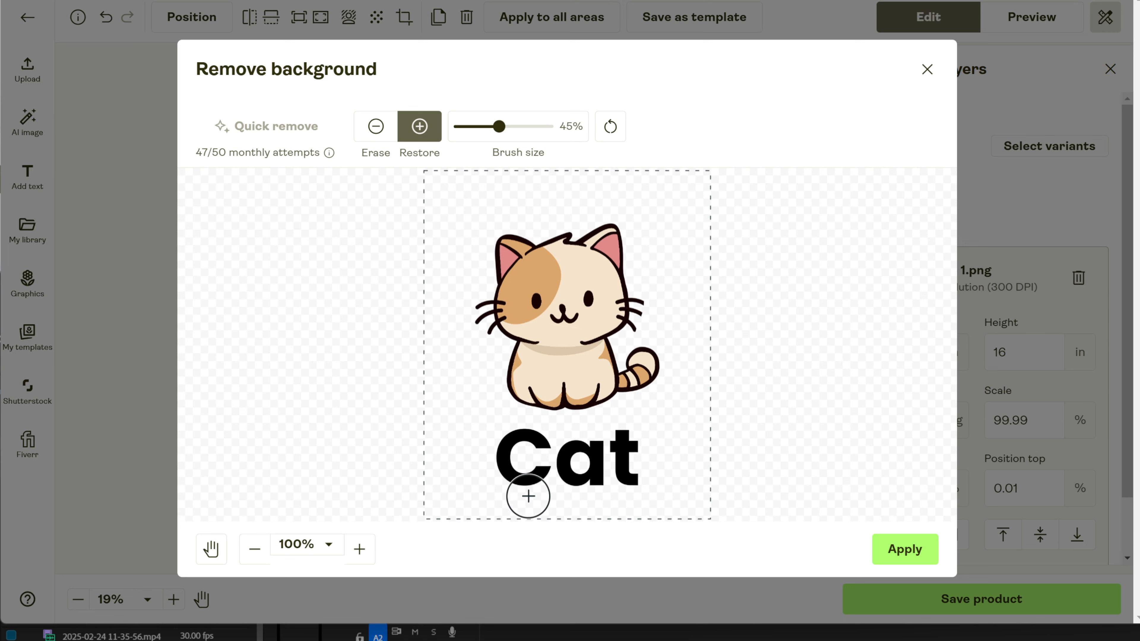
click(906, 548)
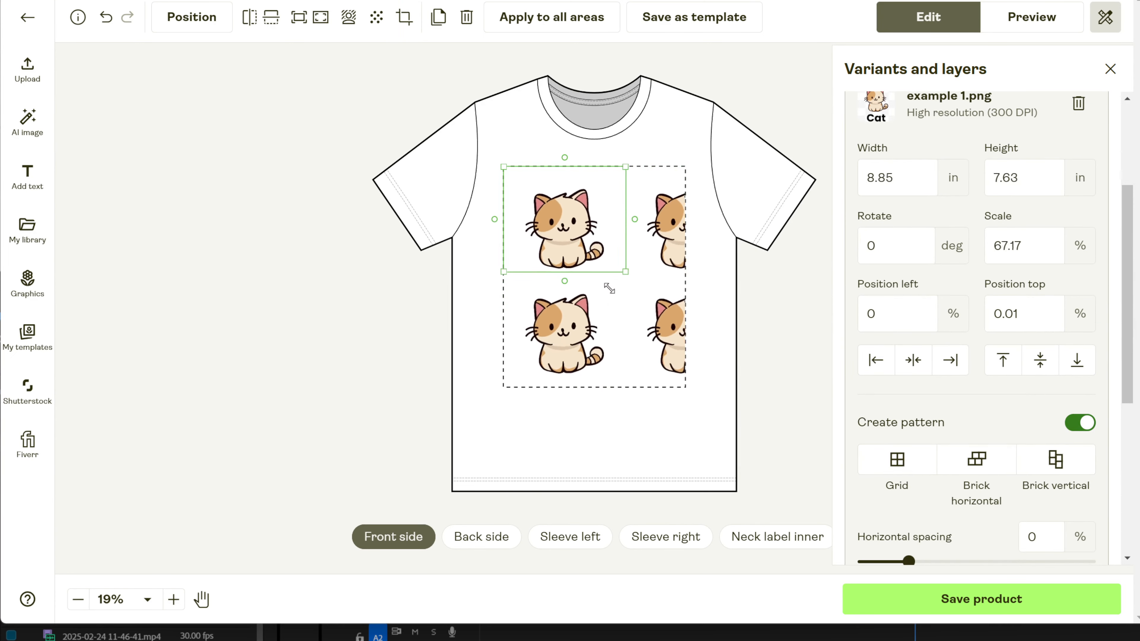
Shrink the cat pattern to about 40.59% scale in a horizontal brick layout with -35% horizontal spacing, -31% vertical spacing and an 81° angle
drag(610, 287, 580, 231)
click(974, 458)
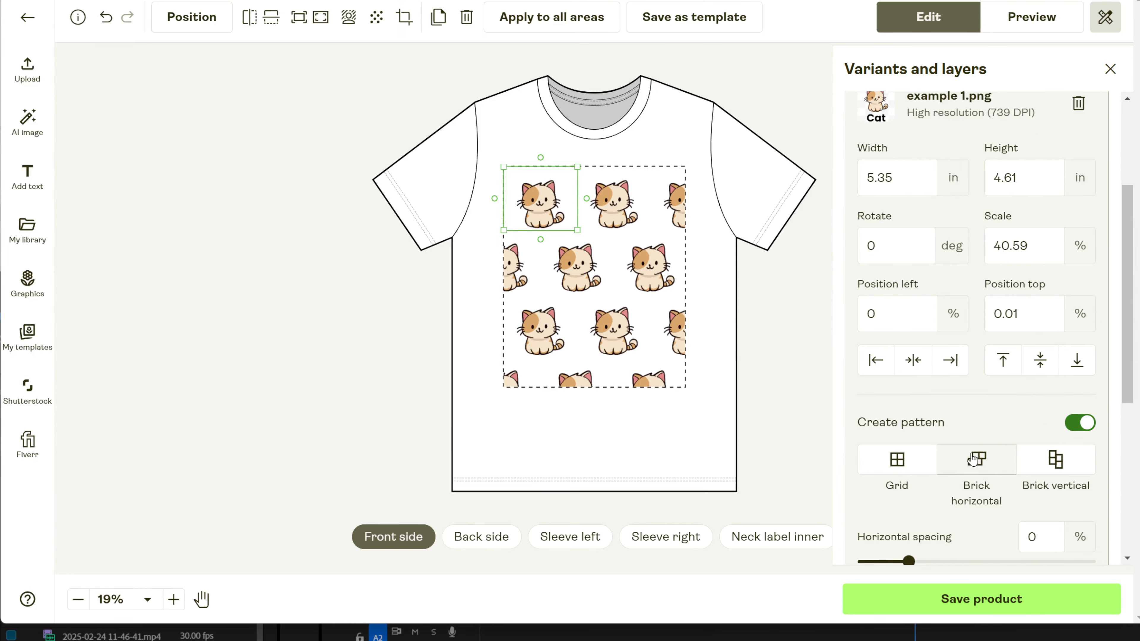
scroll(971, 457, down, 5)
drag(908, 329, 876, 329)
drag(908, 388, 880, 389)
drag(863, 447, 914, 447)
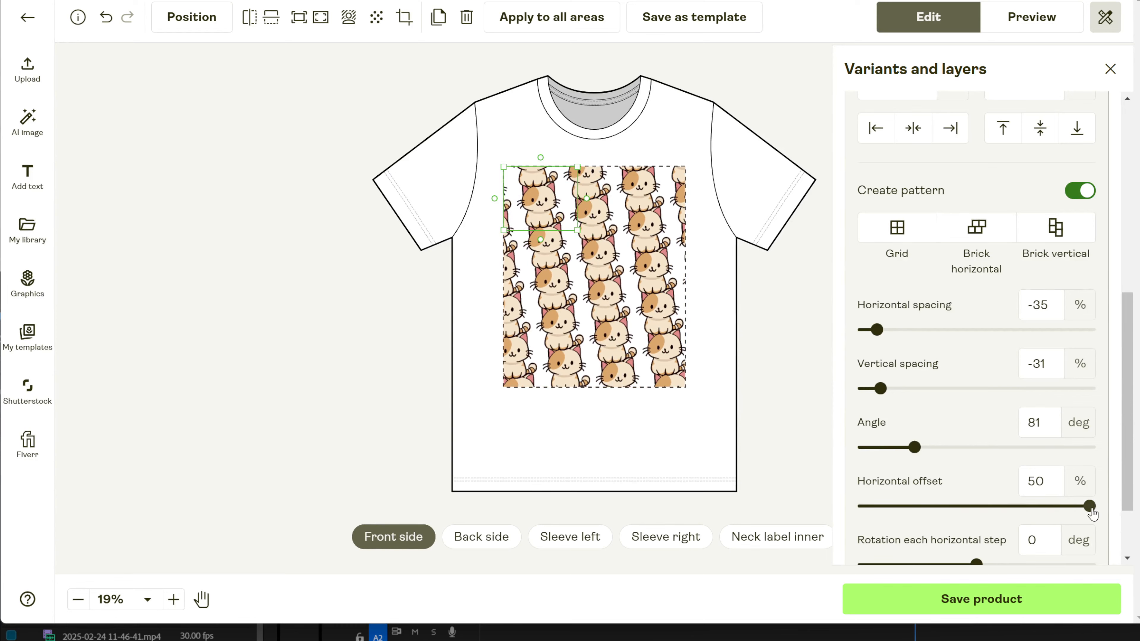
Reduce the cat pattern's horizontal offset and lower its rotation for each step
drag(1089, 506, 906, 507)
scroll(906, 507, down, 2)
drag(976, 474, 914, 474)
drag(976, 534, 920, 533)
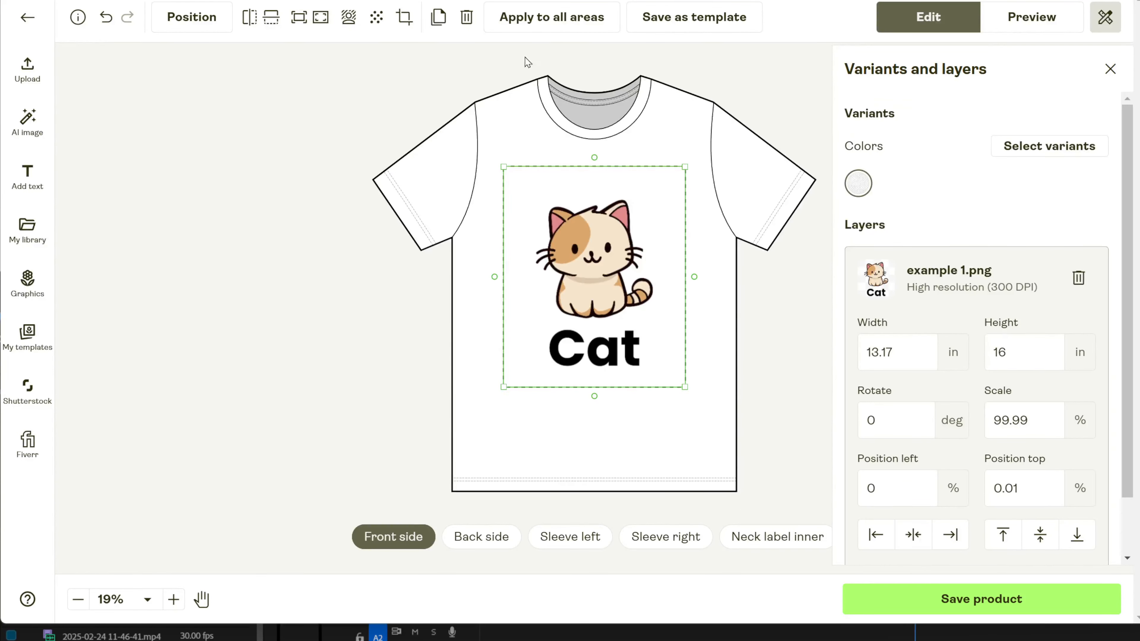
Crop the "Cat" caption off the front image to a height of about 11.52 in, and extend the crop back to the full 16 in
click(404, 18)
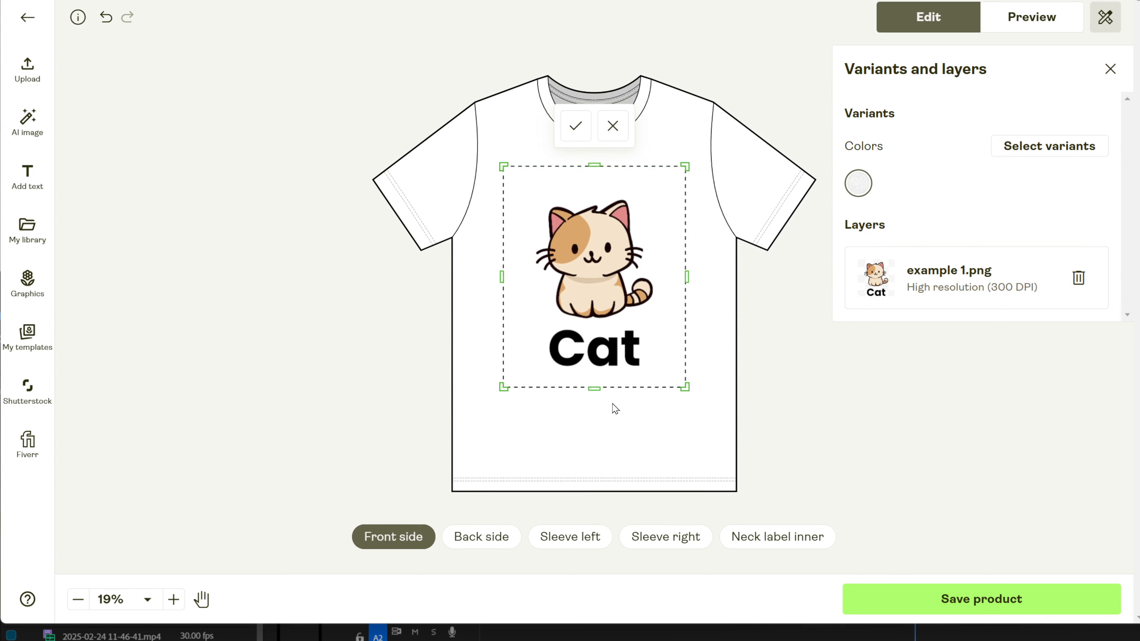
drag(594, 388, 593, 326)
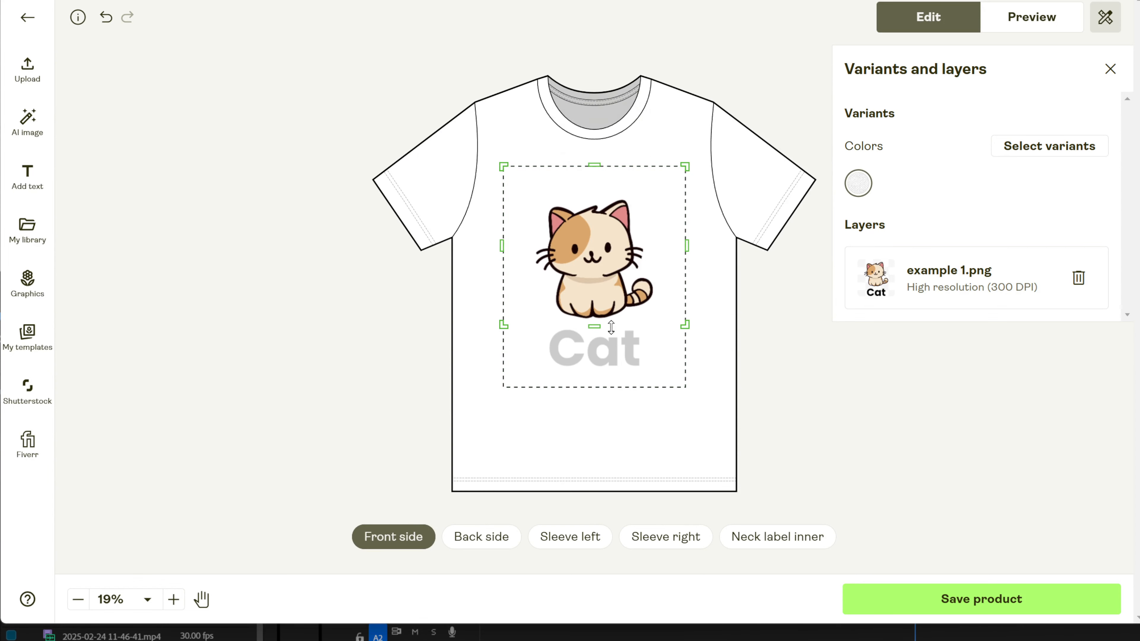
click(850, 448)
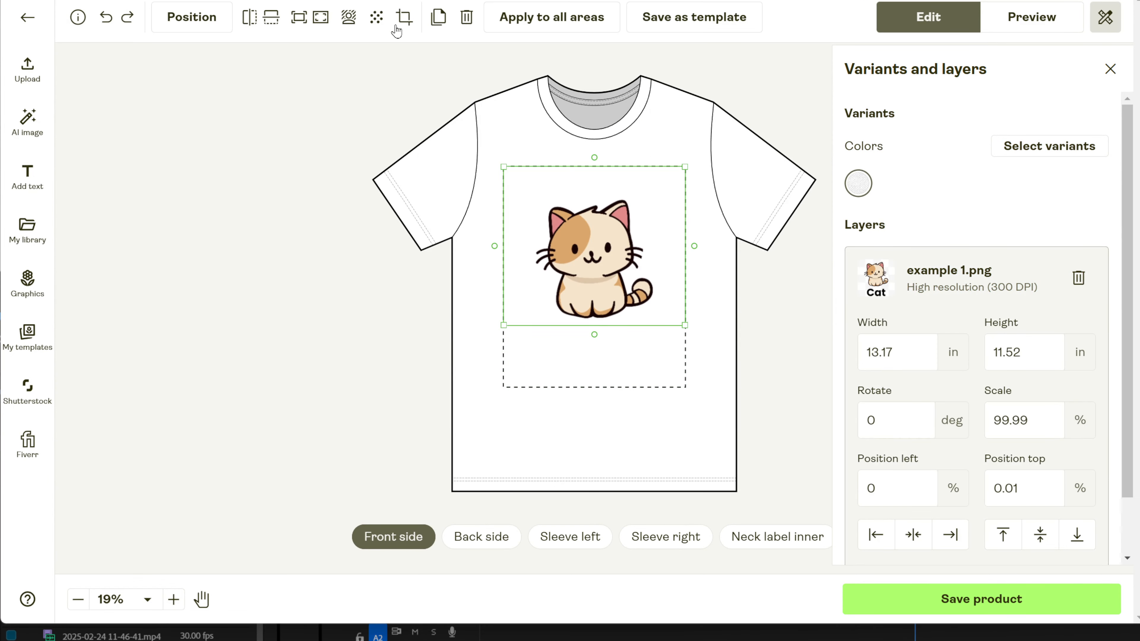
click(398, 21)
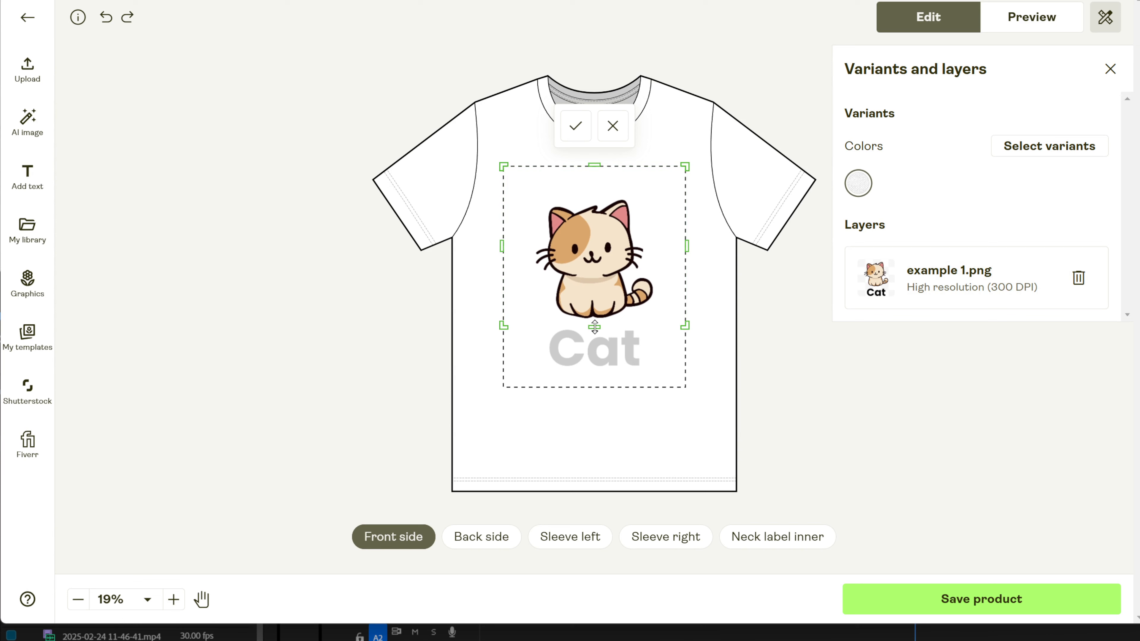
drag(595, 327, 595, 384)
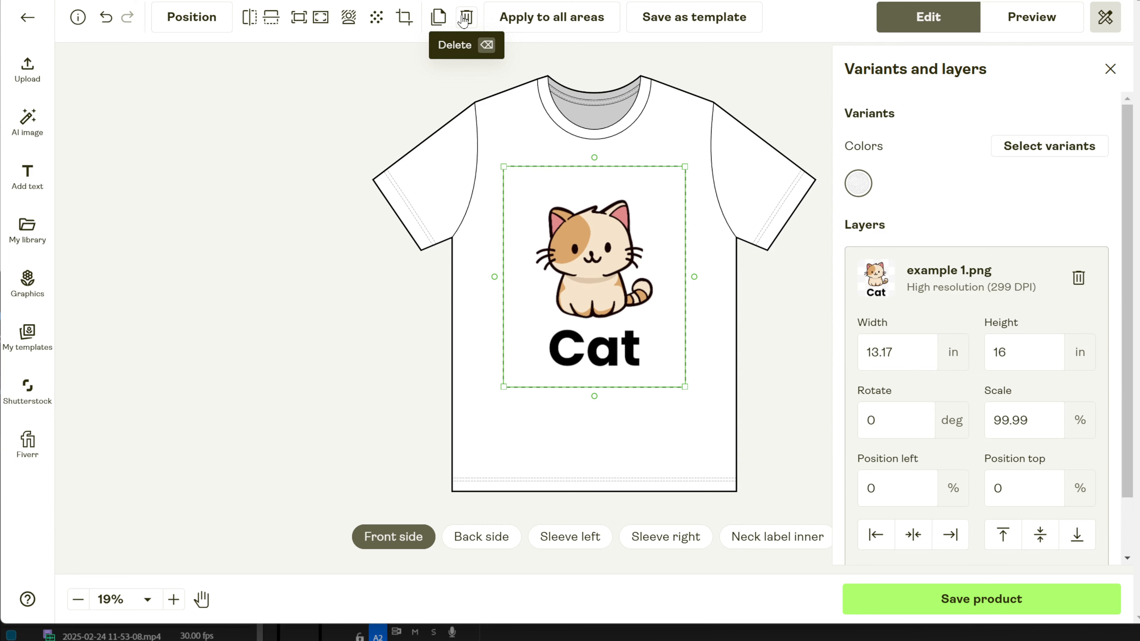
Delete the cat image from the front side and undo the deletion
click(466, 19)
key(ctrl+z)
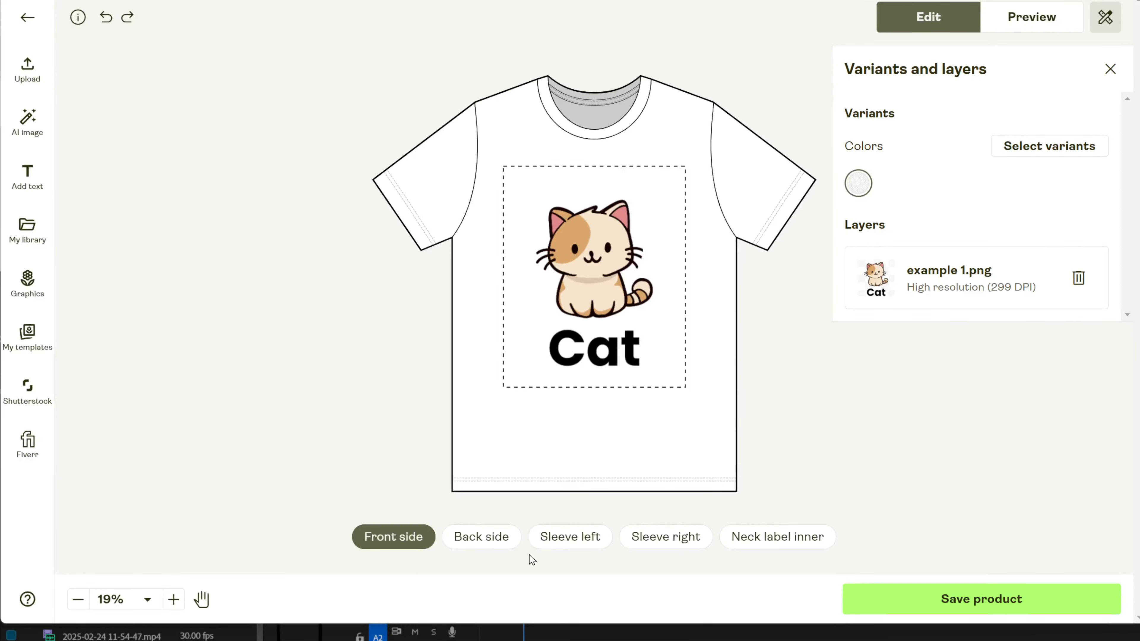
On the back side, move the City text layer beneath the skyline image layer and back above it, and place the text under the image
click(507, 541)
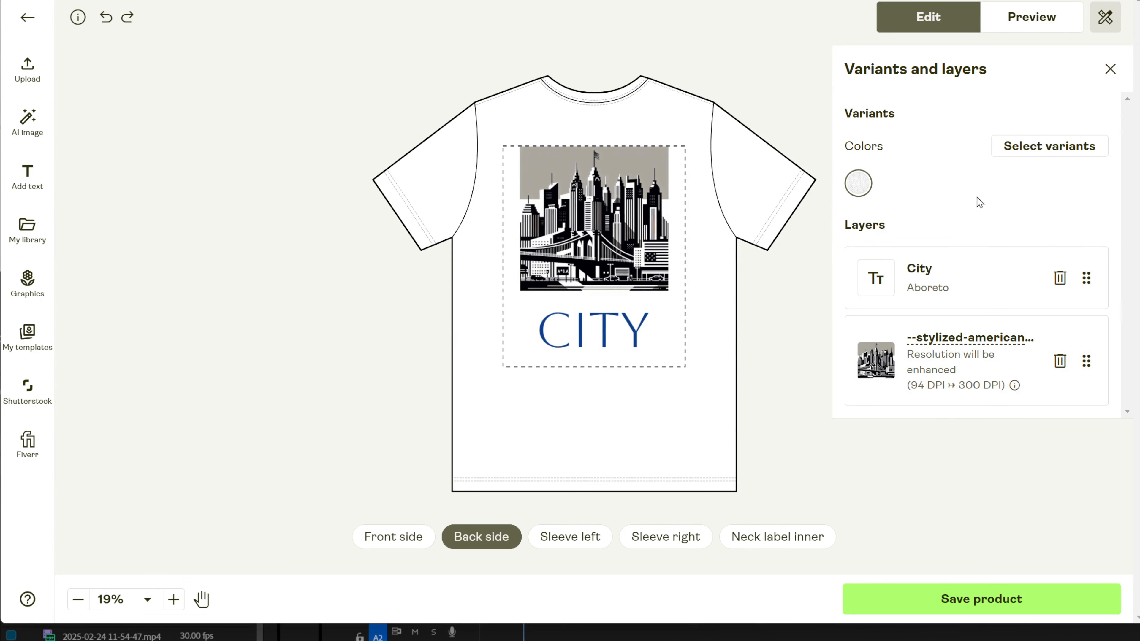
drag(1086, 277, 1086, 371)
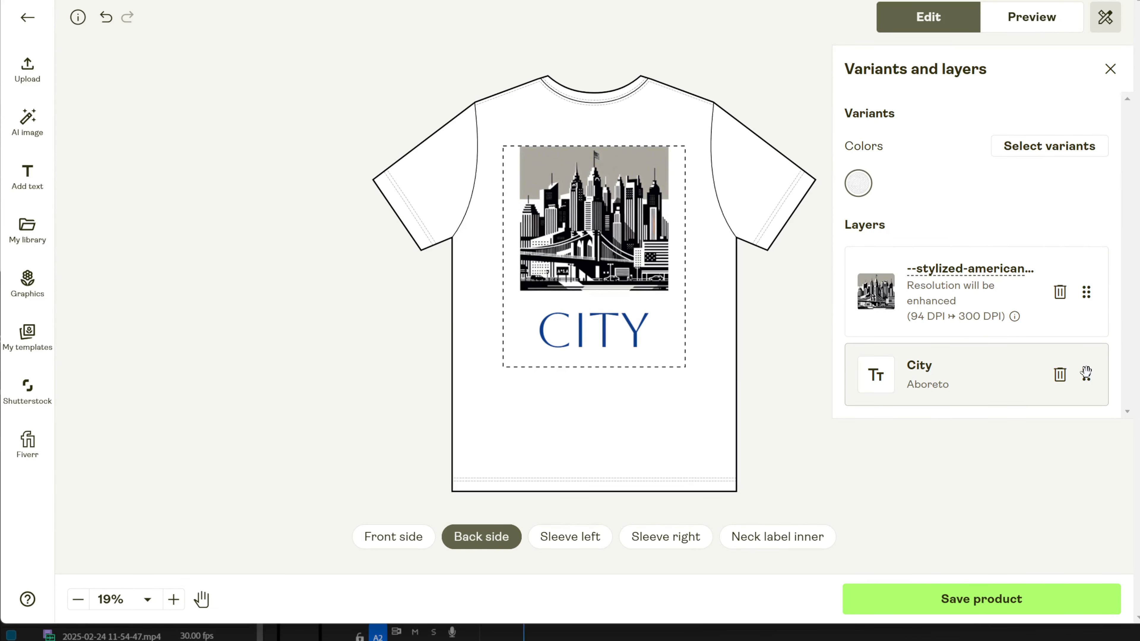
click(893, 391)
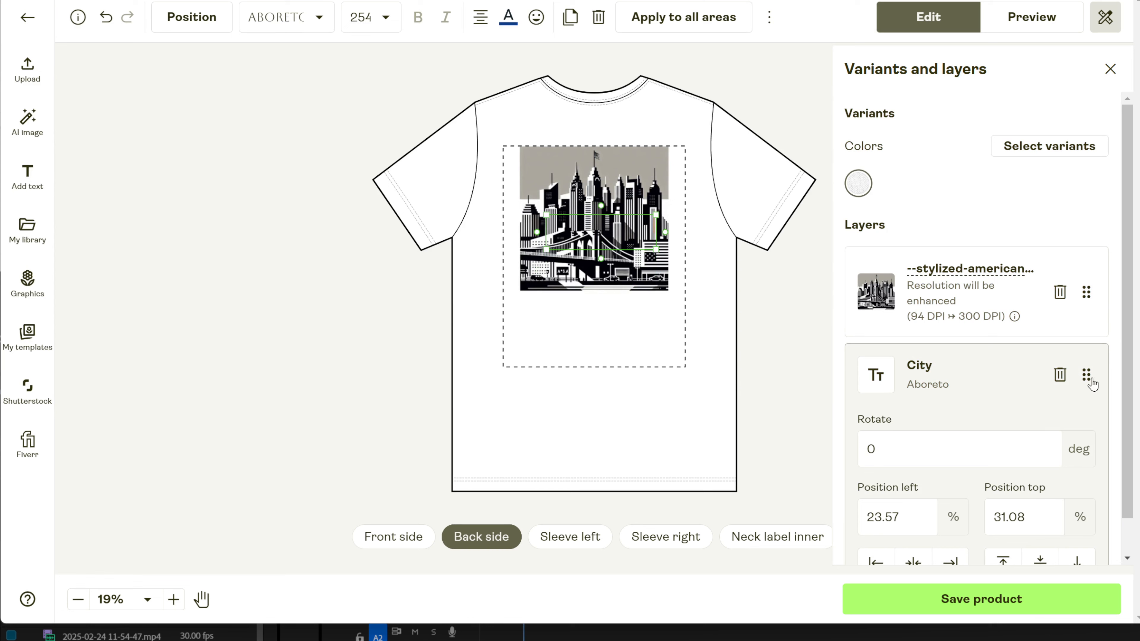
drag(1086, 375, 1081, 287)
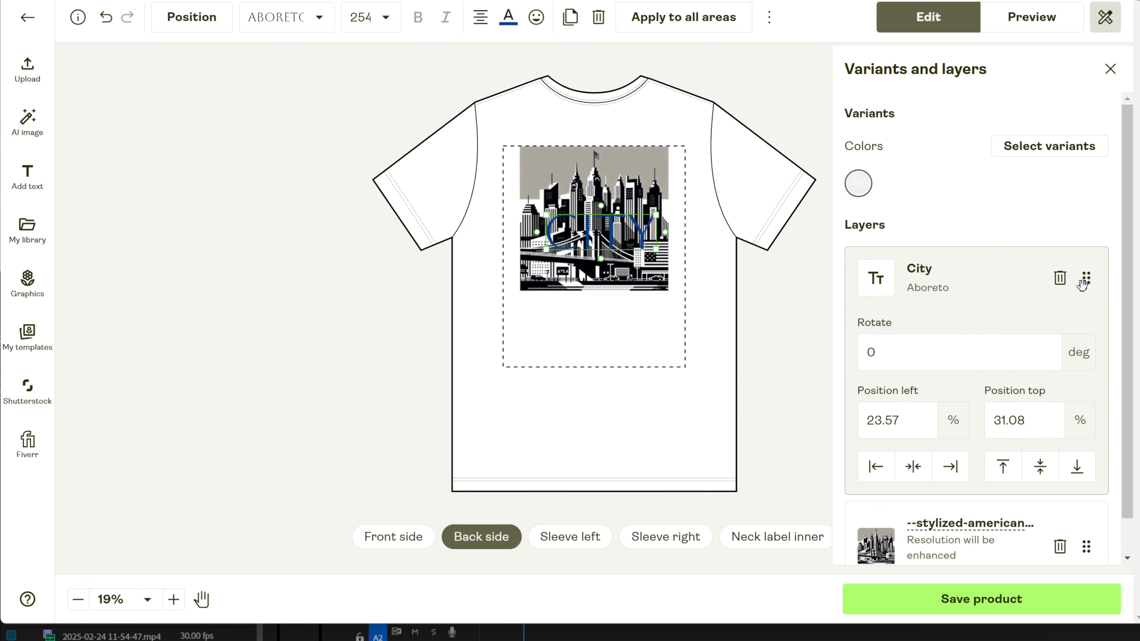
drag(628, 234, 632, 332)
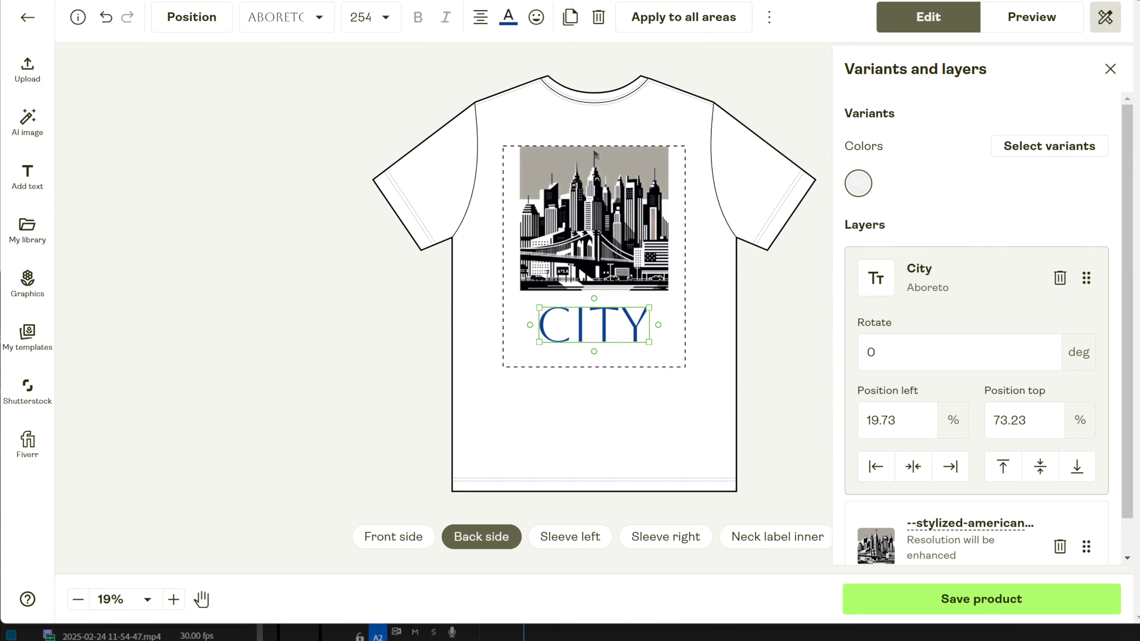
Resize the skyline image to 400% scale, to a width of 14 in, and to a height of 18 in
scroll(955, 427, down, 3)
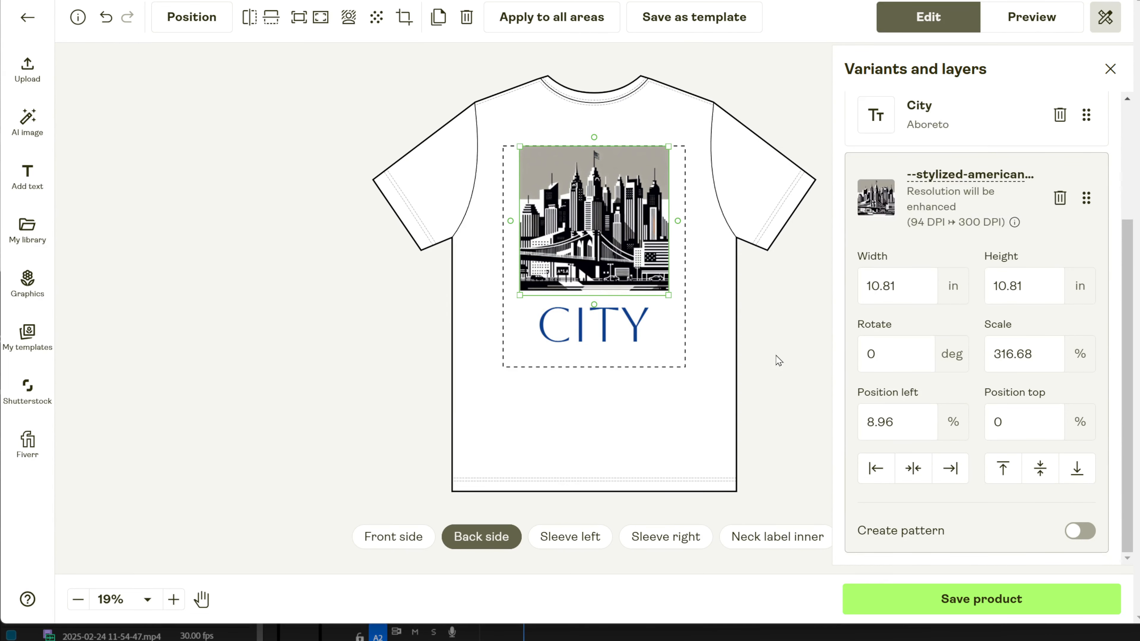
drag(1039, 359, 992, 358)
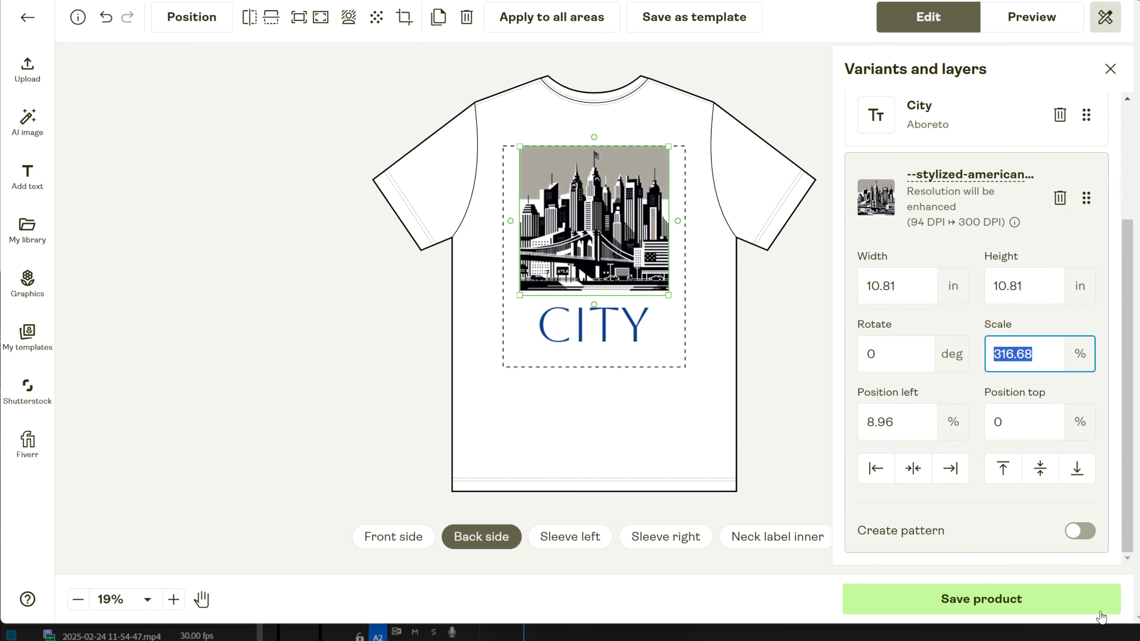
text(400)
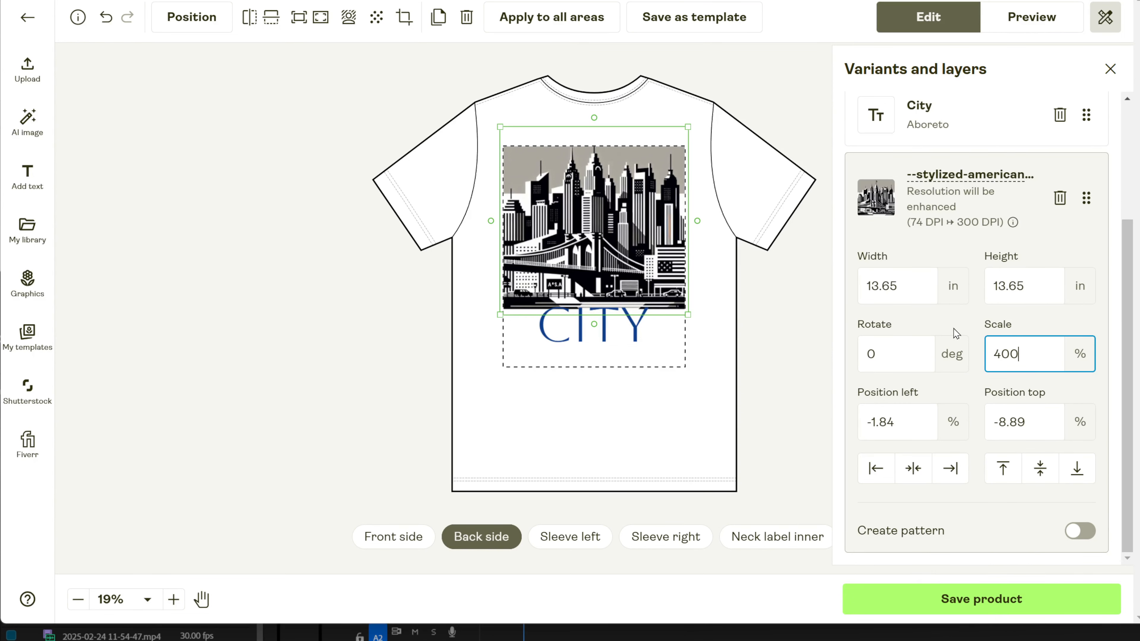
drag(903, 288, 849, 288)
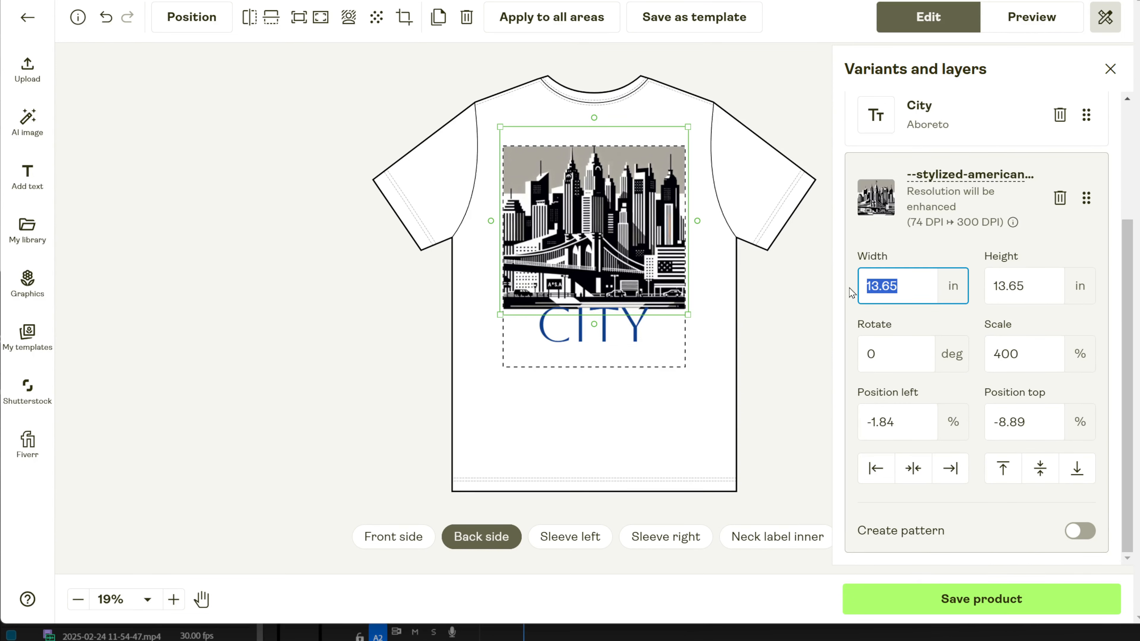
text(14)
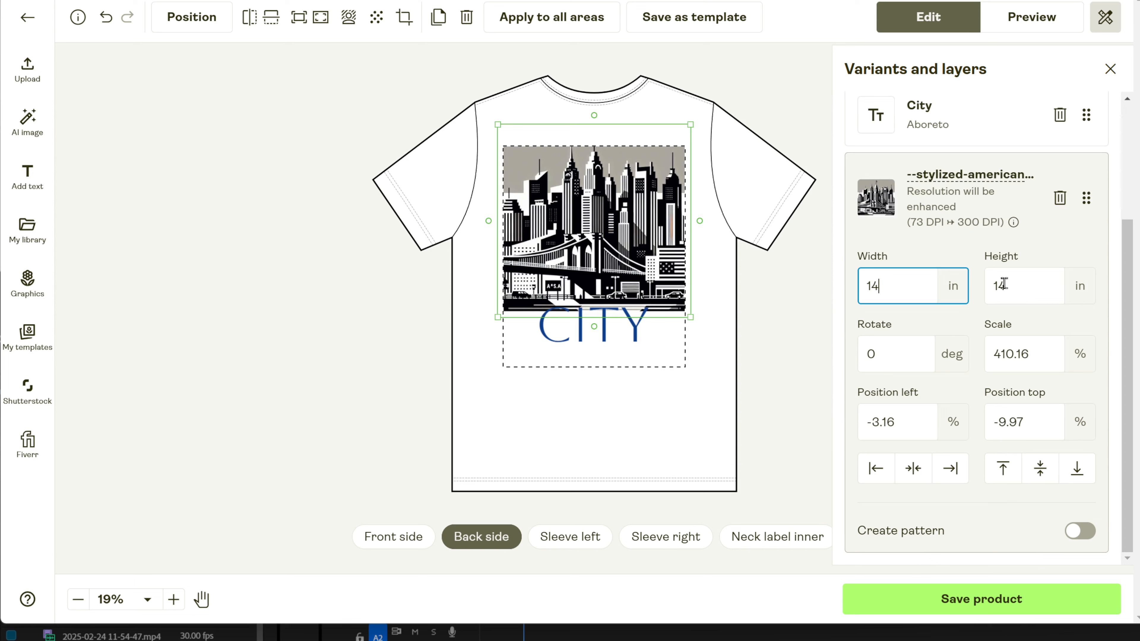
drag(1024, 287, 952, 286)
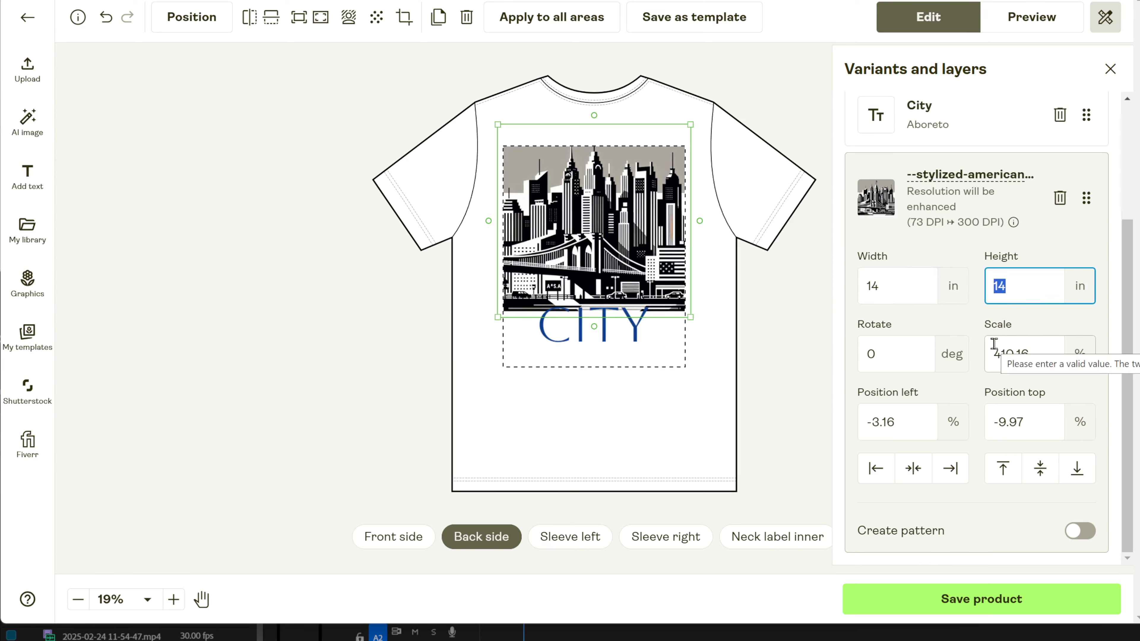
text(18)
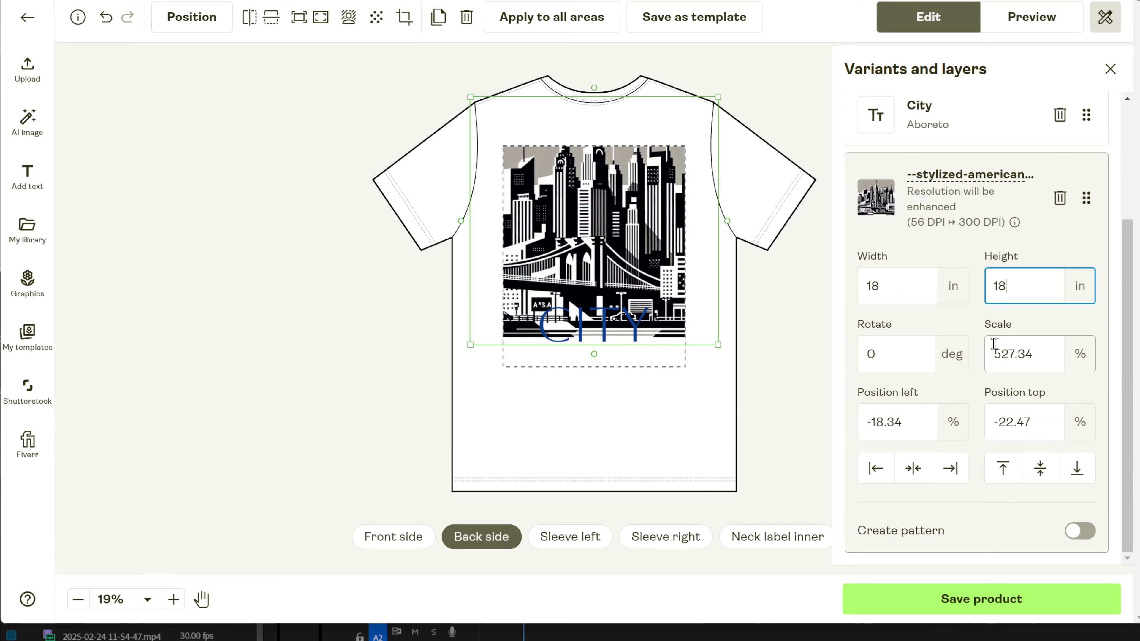
Set the skyline image's scale to 400%, shrink it to about 12.36 in at the print area's upper edge, and move the City text beneath it
drag(1027, 287, 989, 291)
drag(1050, 355, 941, 366)
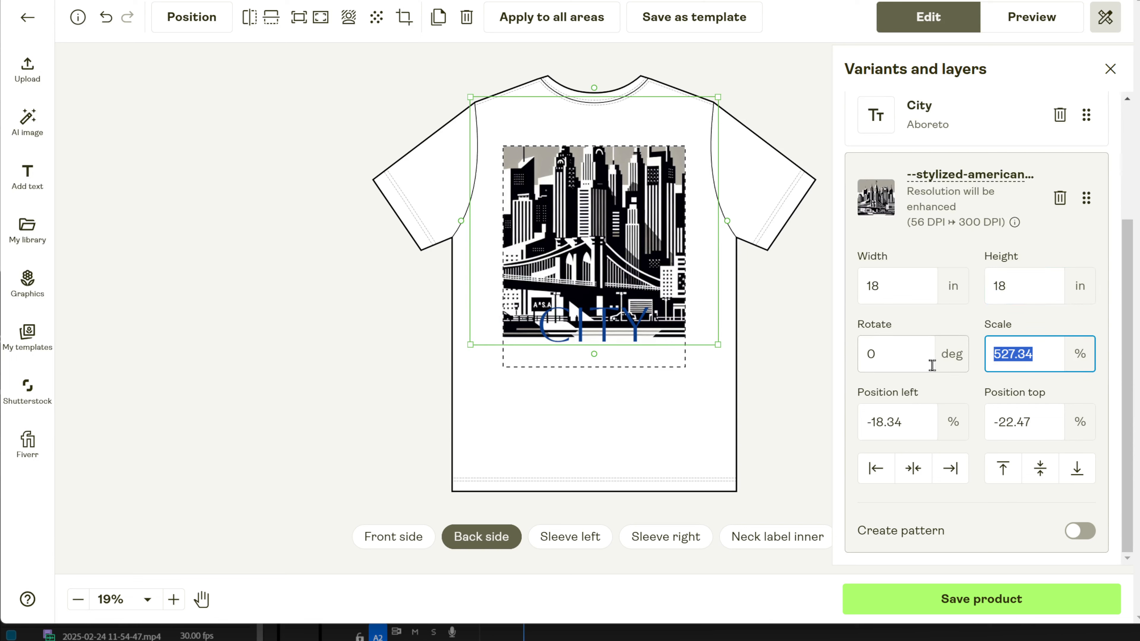
text(400)
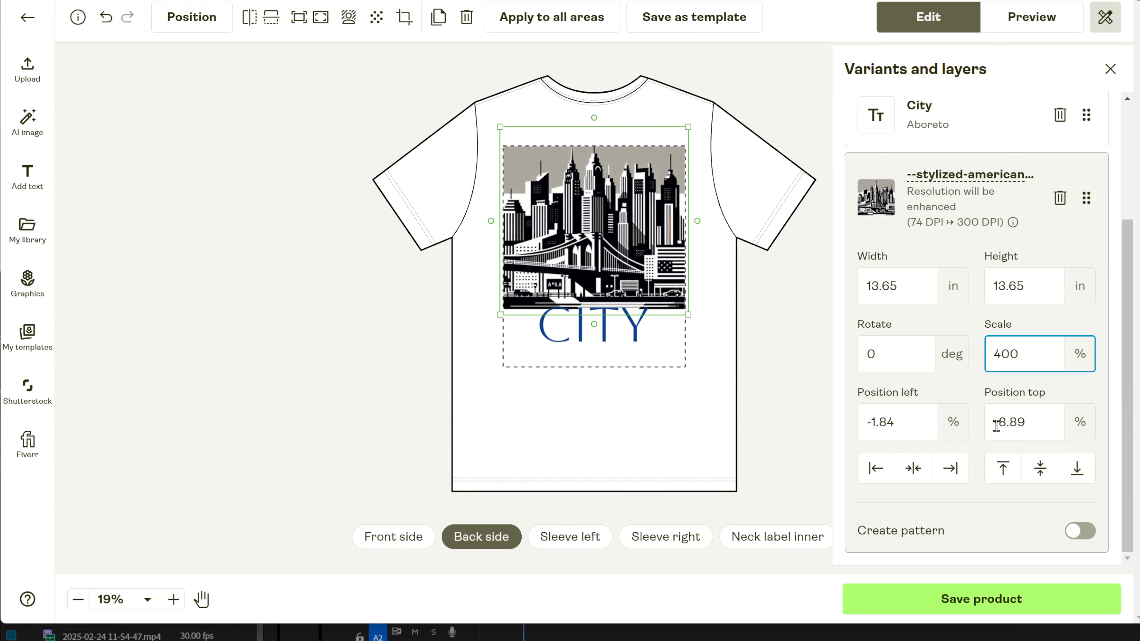
drag(572, 244, 574, 232)
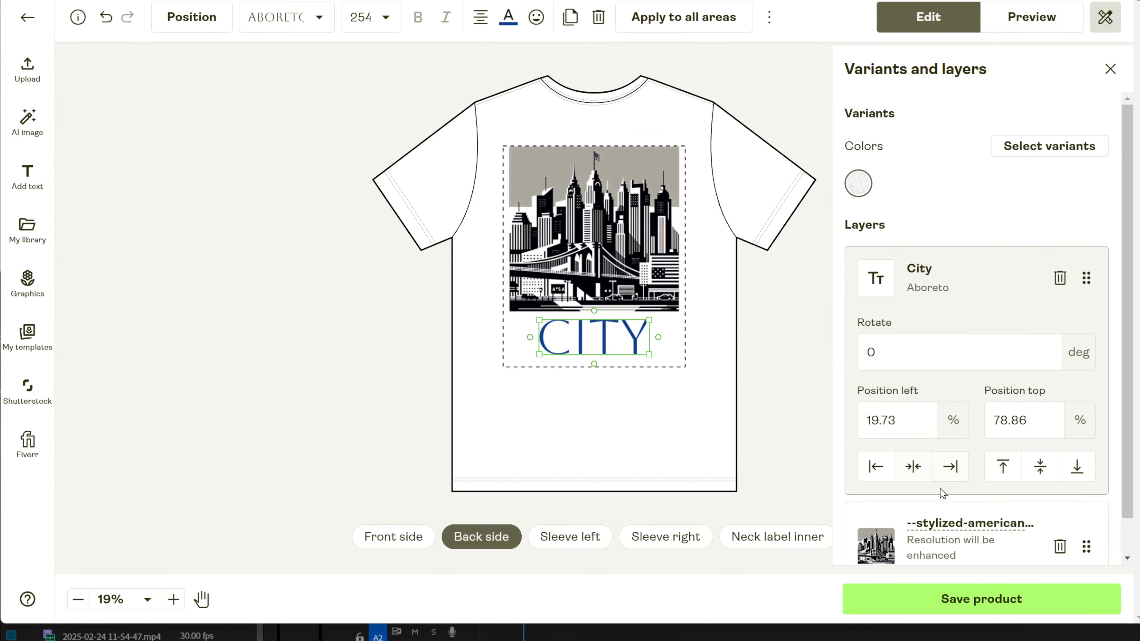
click(954, 514)
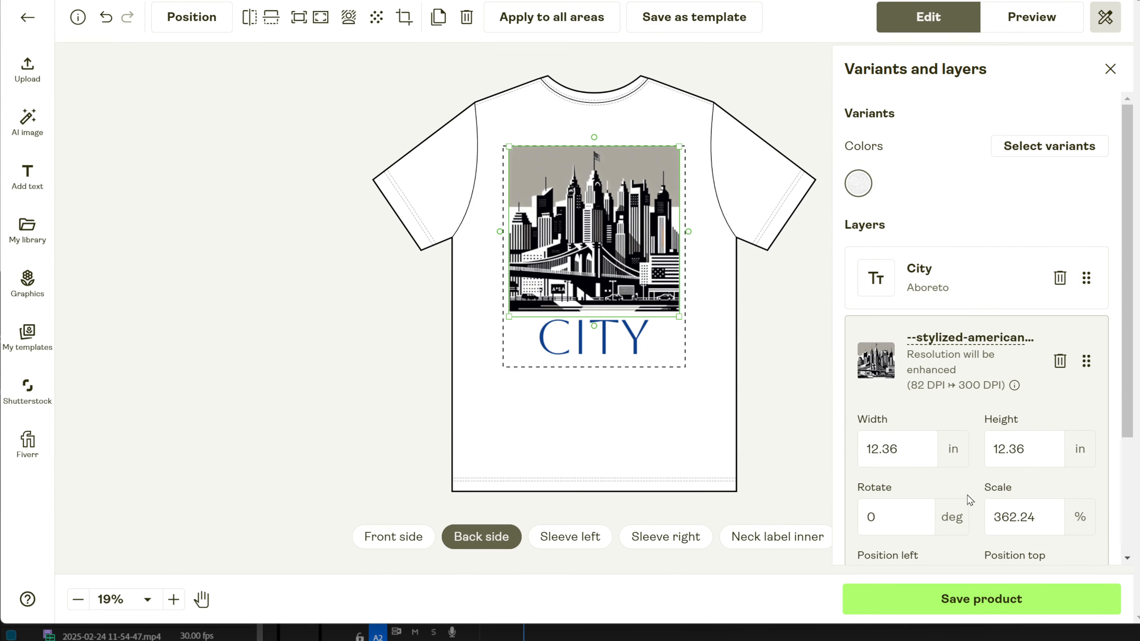
Create a pattern from the skyline image, trying the horizontal brick layout and returning to the grid layout
scroll(978, 497, down, 4)
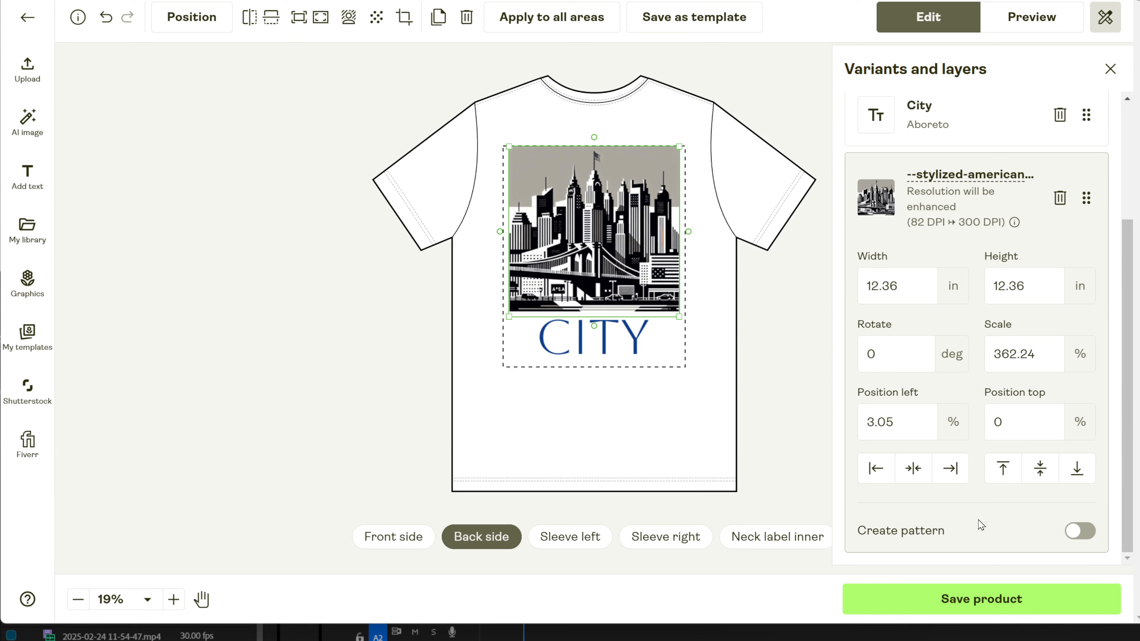
click(1080, 530)
scroll(948, 419, down, 6)
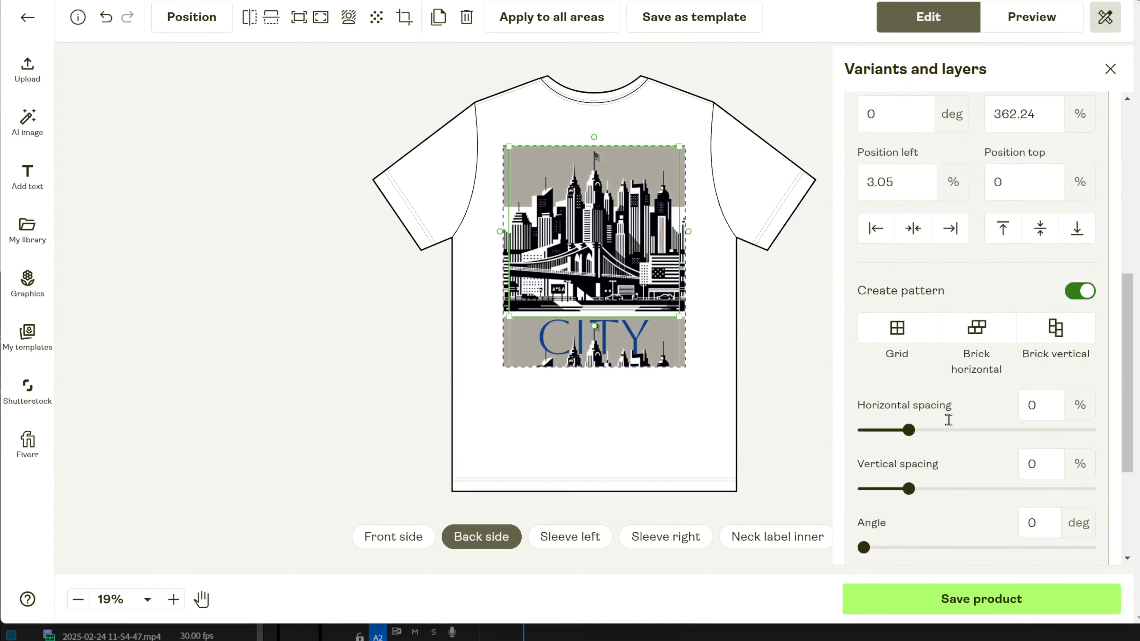
scroll(947, 419, down, 5)
scroll(920, 359, up, 2)
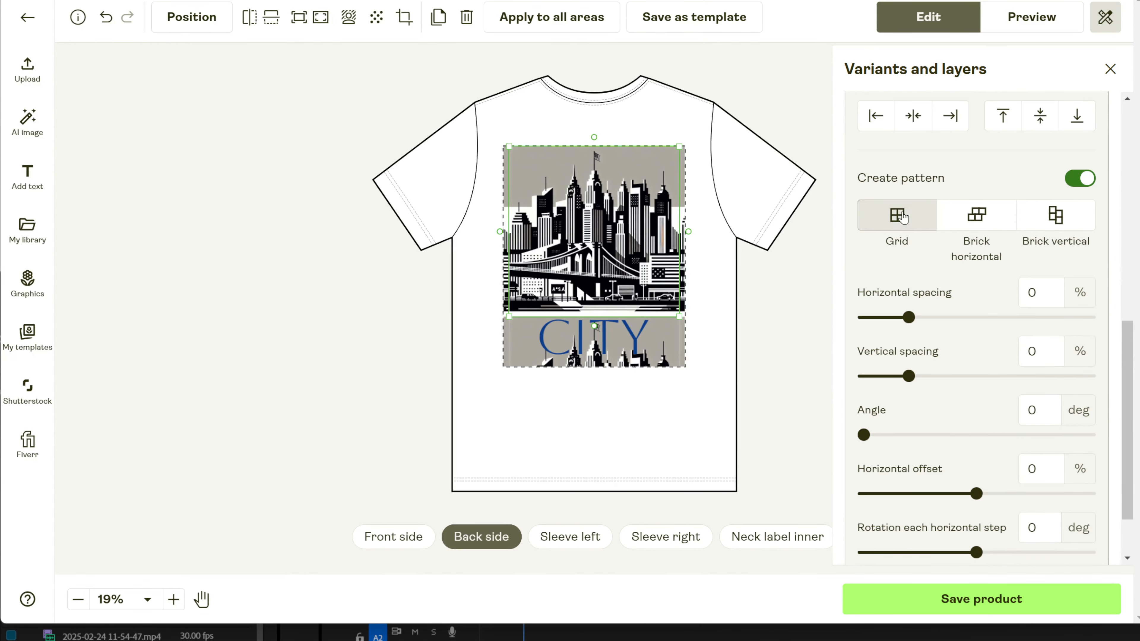
click(974, 219)
click(898, 220)
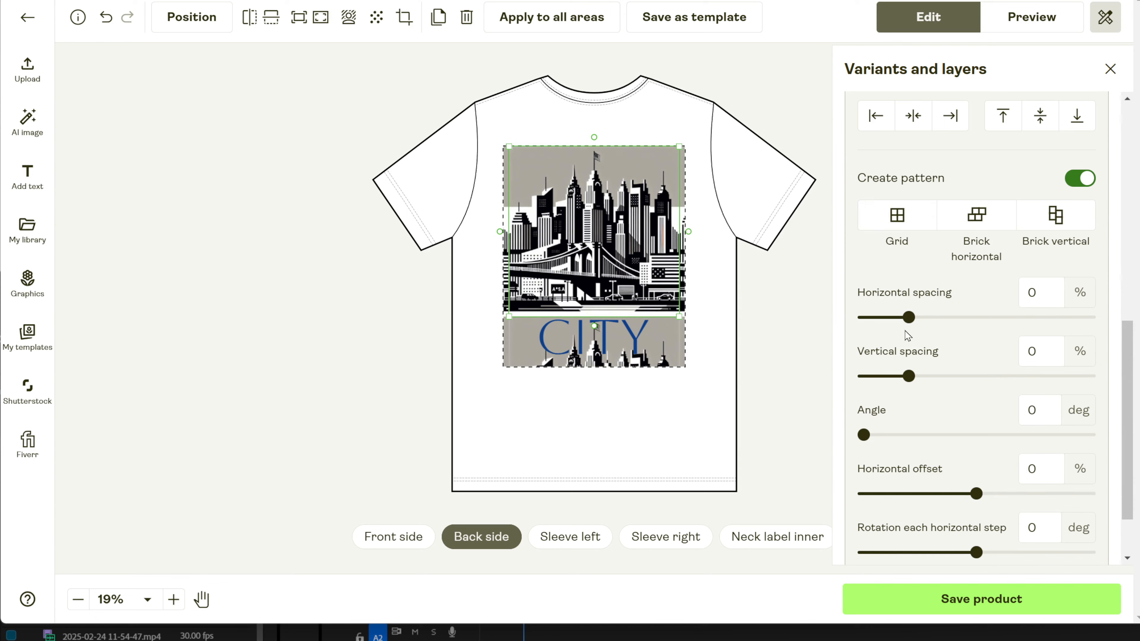
Give the shrunken skyline pattern 64% horizontal spacing, 46% vertical spacing and a 54° angle, and increase its horizontal offset and rotation for each horizontal step
drag(908, 317, 965, 303)
scroll(832, 327, down, 1)
drag(908, 362, 949, 362)
drag(863, 420, 896, 422)
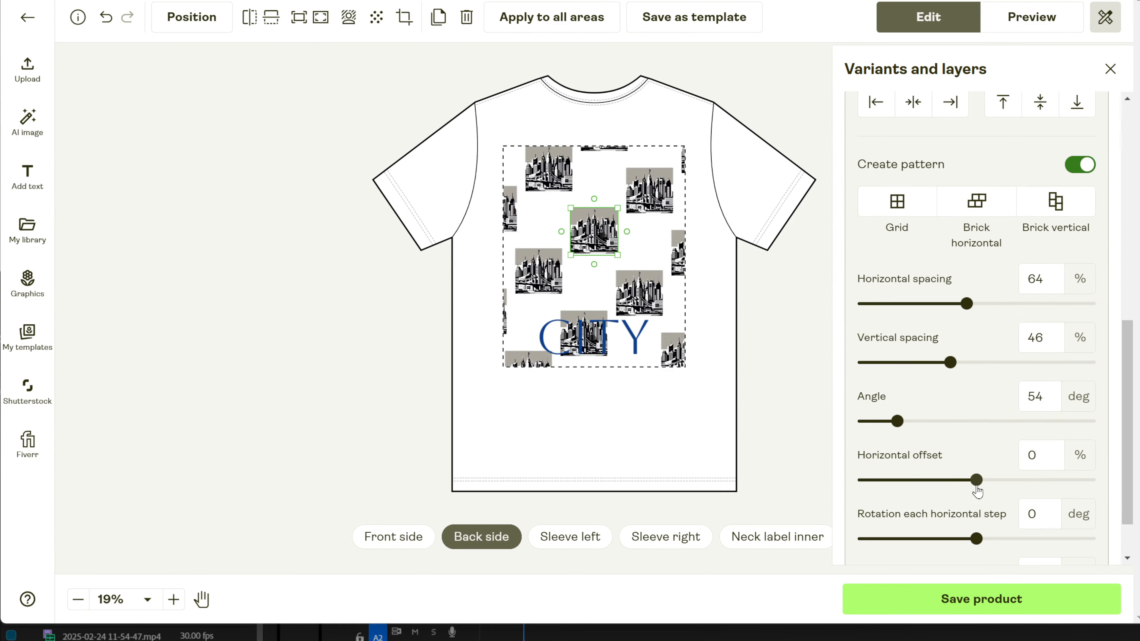
drag(976, 480, 1080, 480)
mouse_move(976, 538)
mouse_down()
mouse_move(920, 539)
mouse_move(1068, 539)
mouse_up()
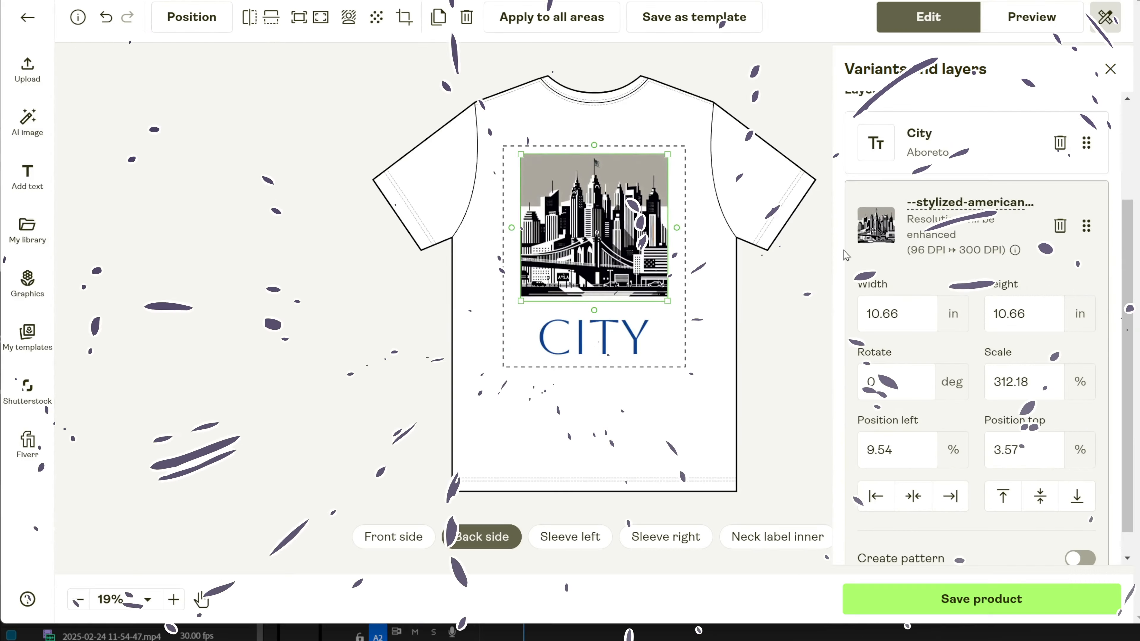
Add the Deep Heather color to the tee's selected variants and open the full variant details
scroll(1021, 287, up, 4)
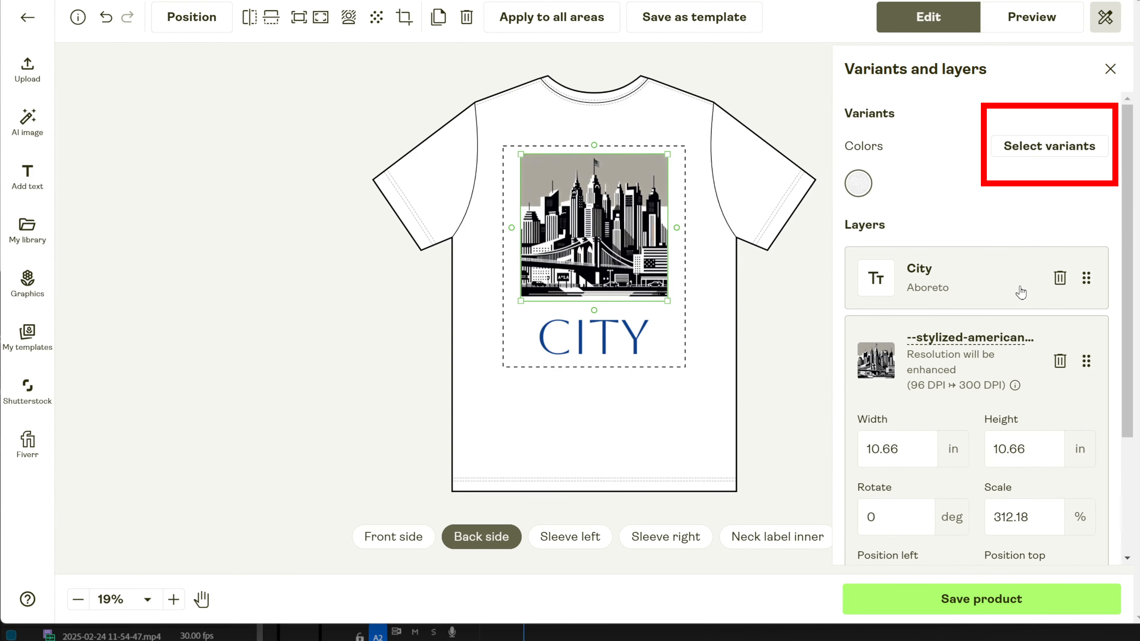
click(1048, 146)
scroll(905, 392, down, 20)
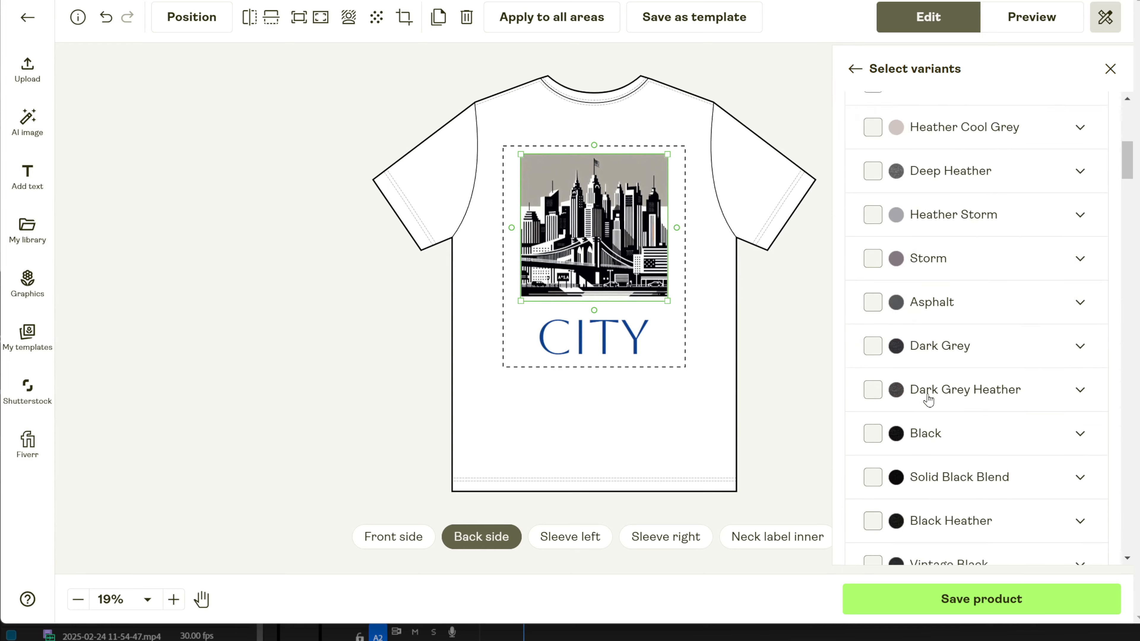
scroll(928, 399, up, 15)
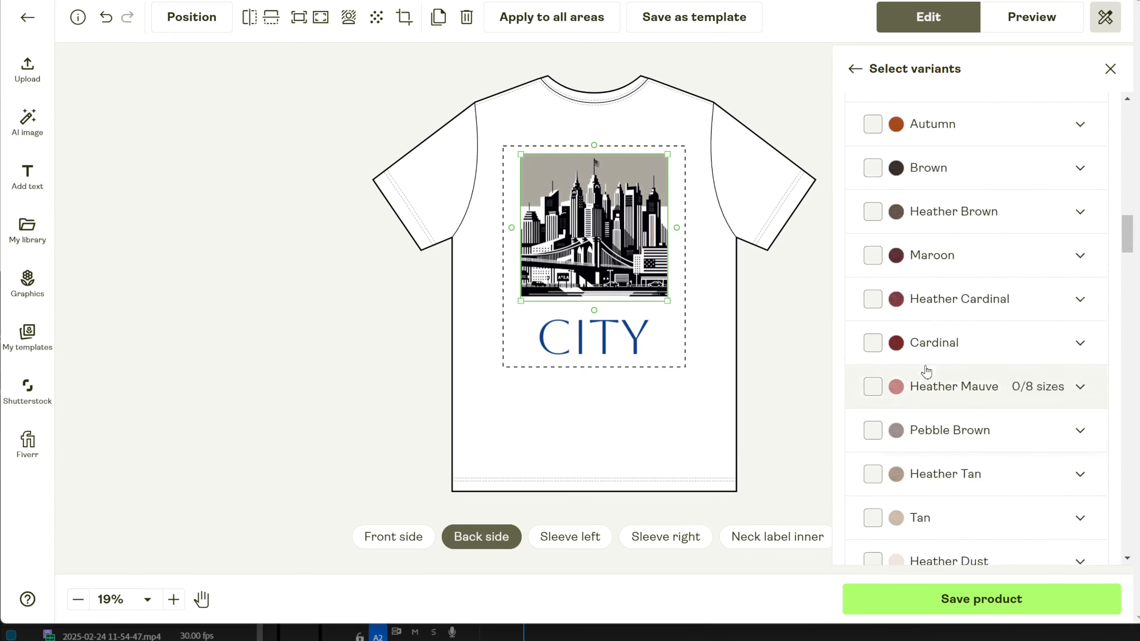
click(872, 325)
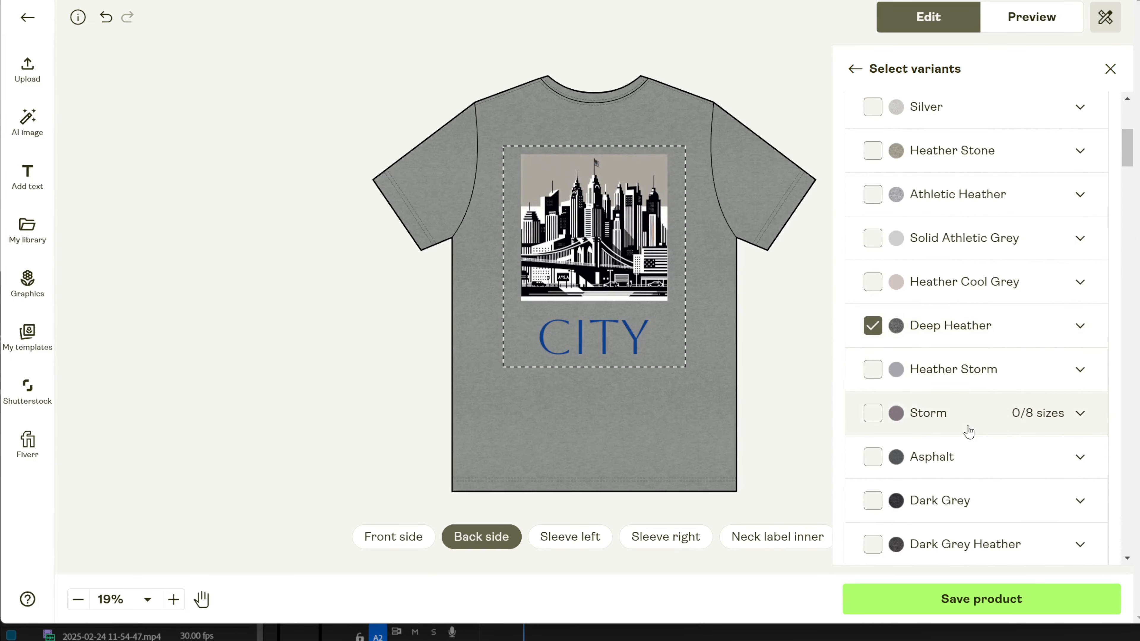
scroll(1083, 175, up, 5)
click(1081, 182)
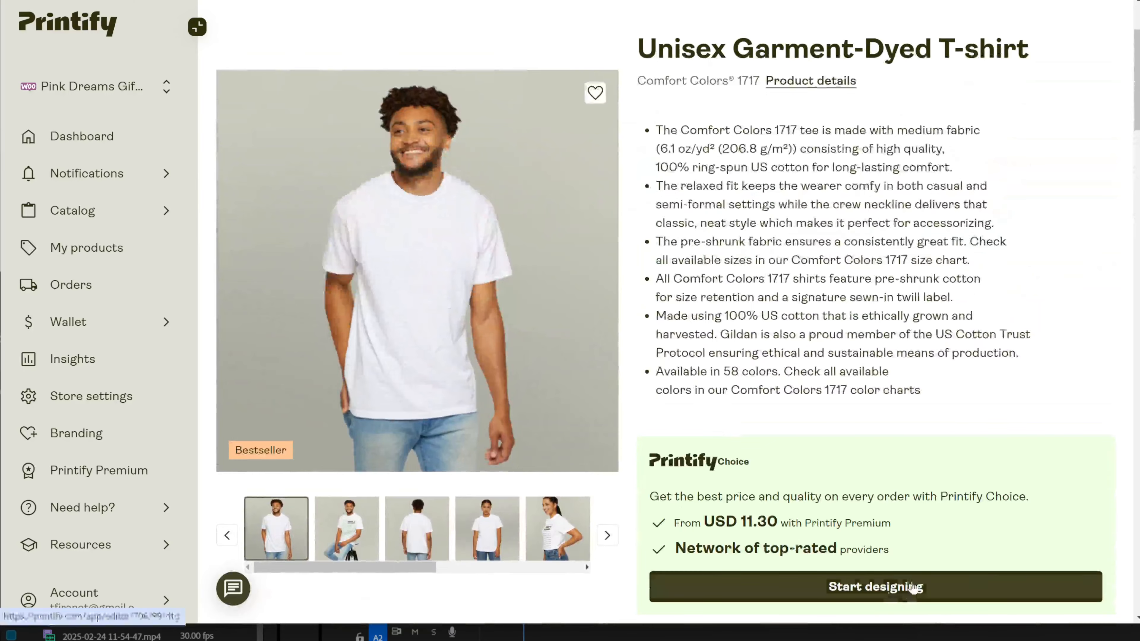
Start designing the Unisex Garment-Dyed T-shirt and review the available providers for each color in its variant details
click(911, 588)
click(1045, 145)
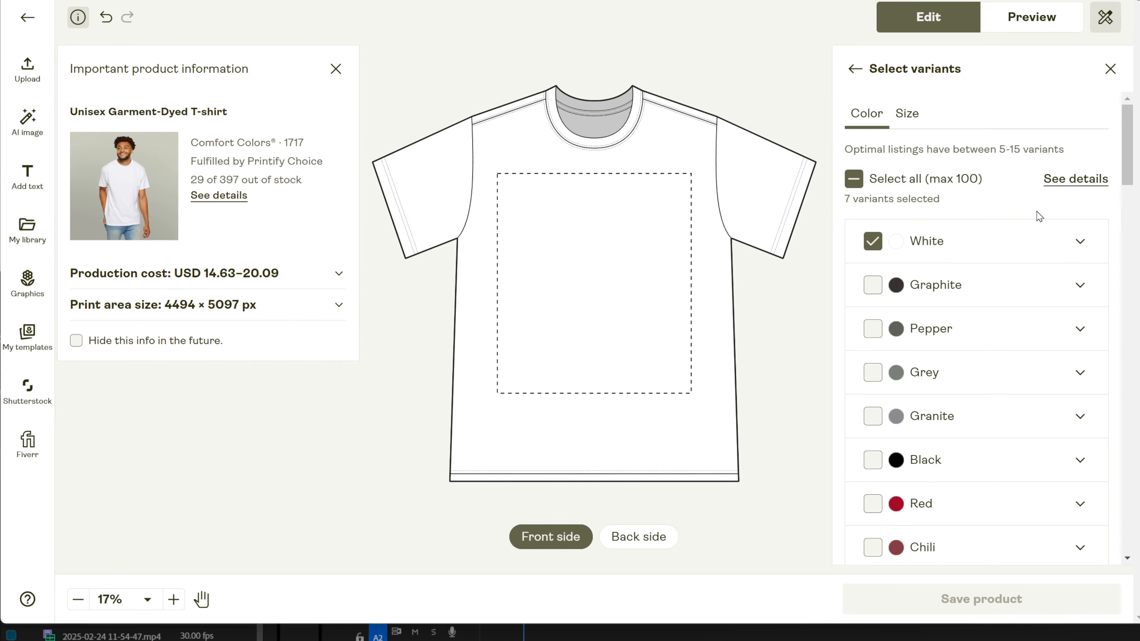
click(1075, 180)
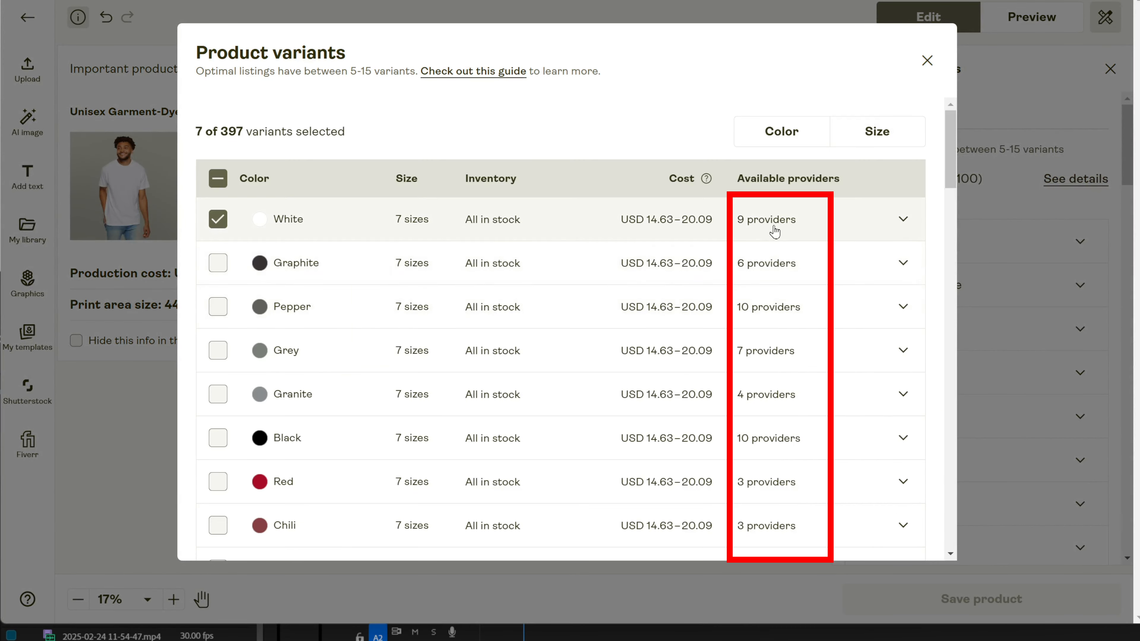
scroll(771, 475, down, 6)
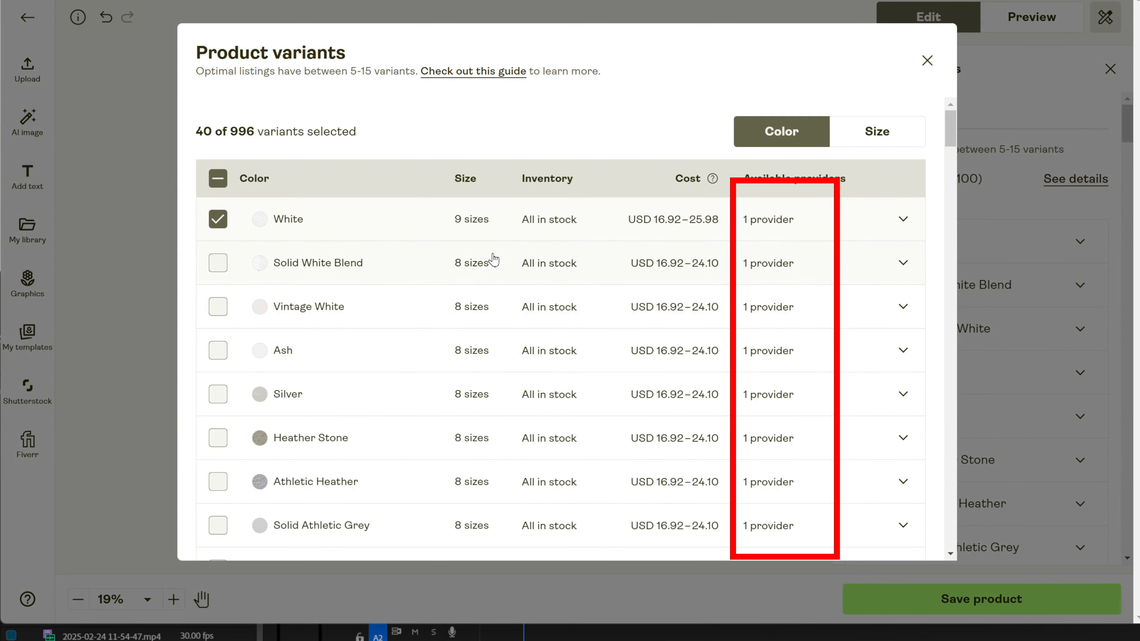
Review the costs and available providers of the jersey tee's color variants, and close the variant details
scroll(789, 292, down, 15)
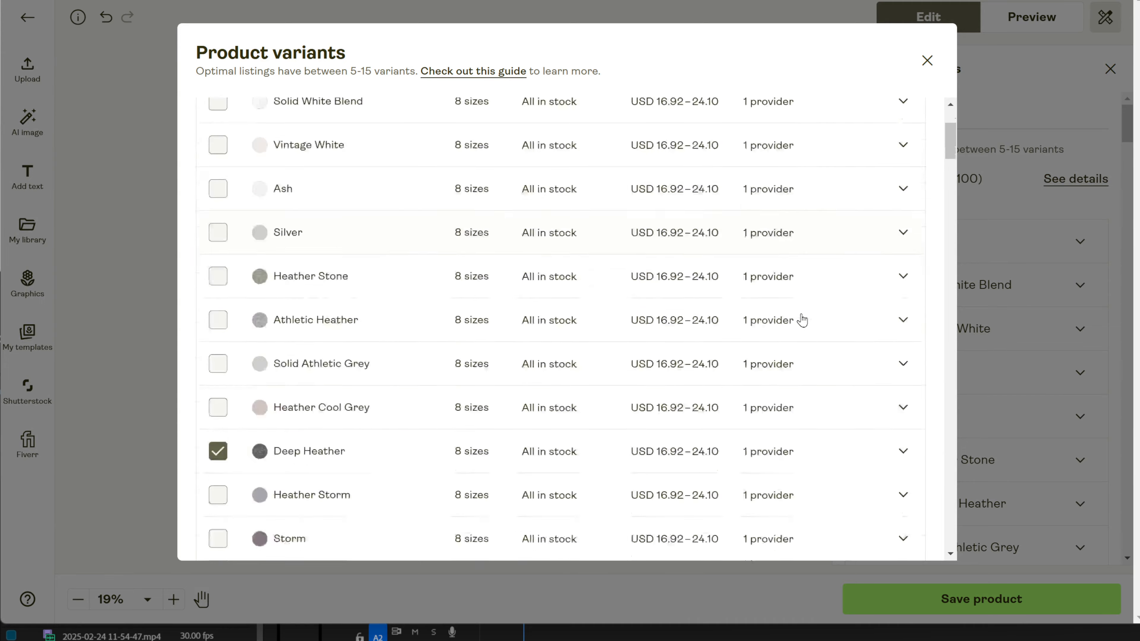
scroll(802, 338, down, 20)
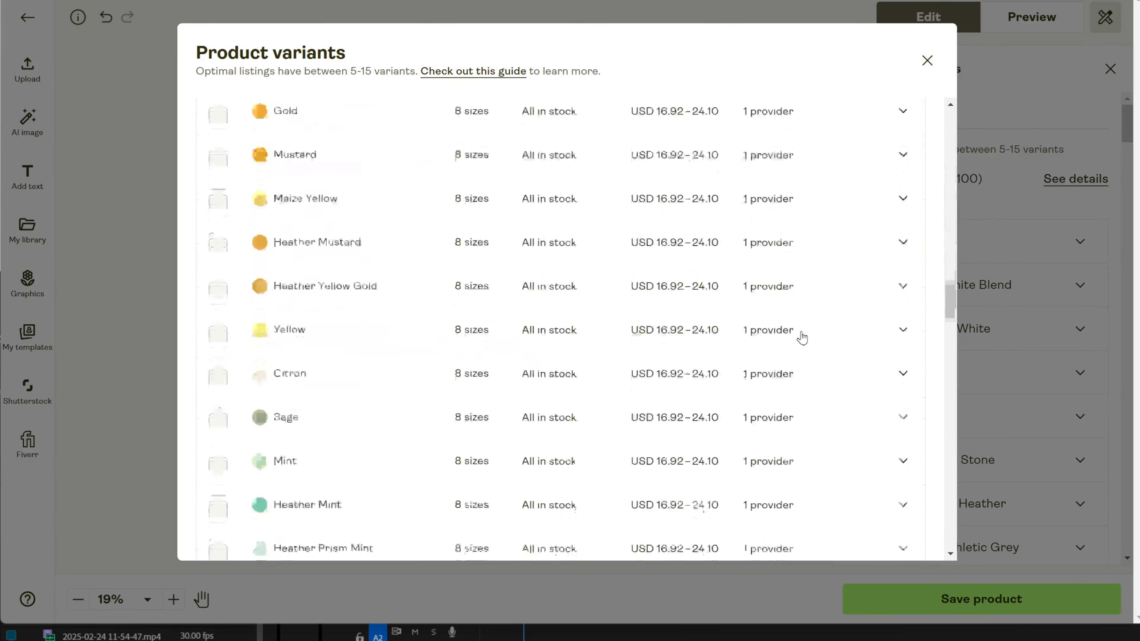
scroll(799, 335, down, 20)
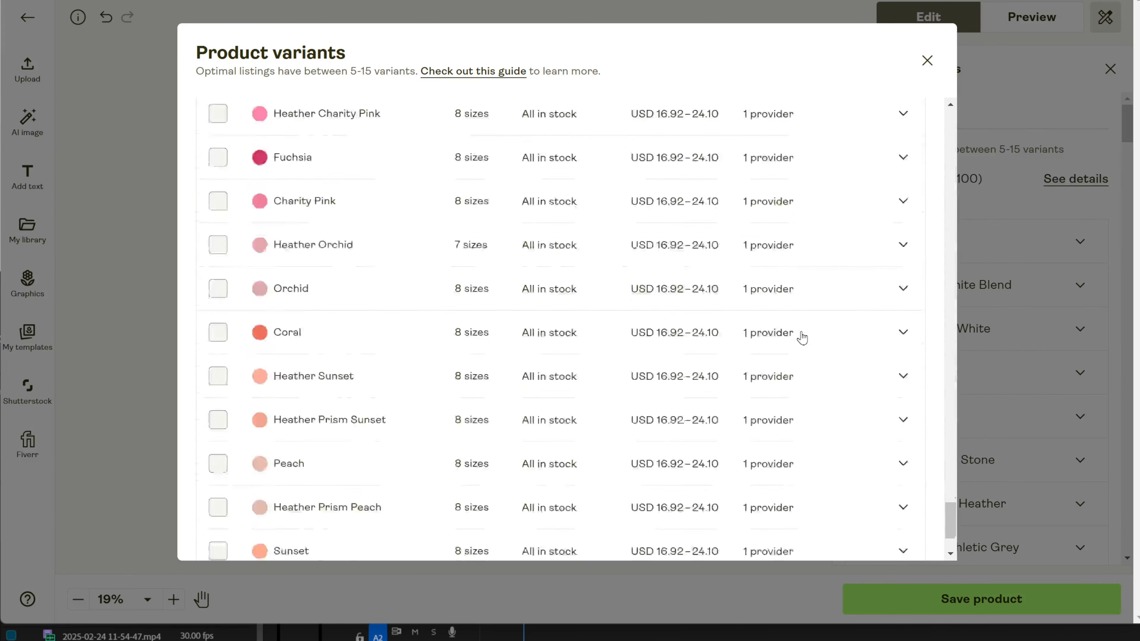
click(927, 60)
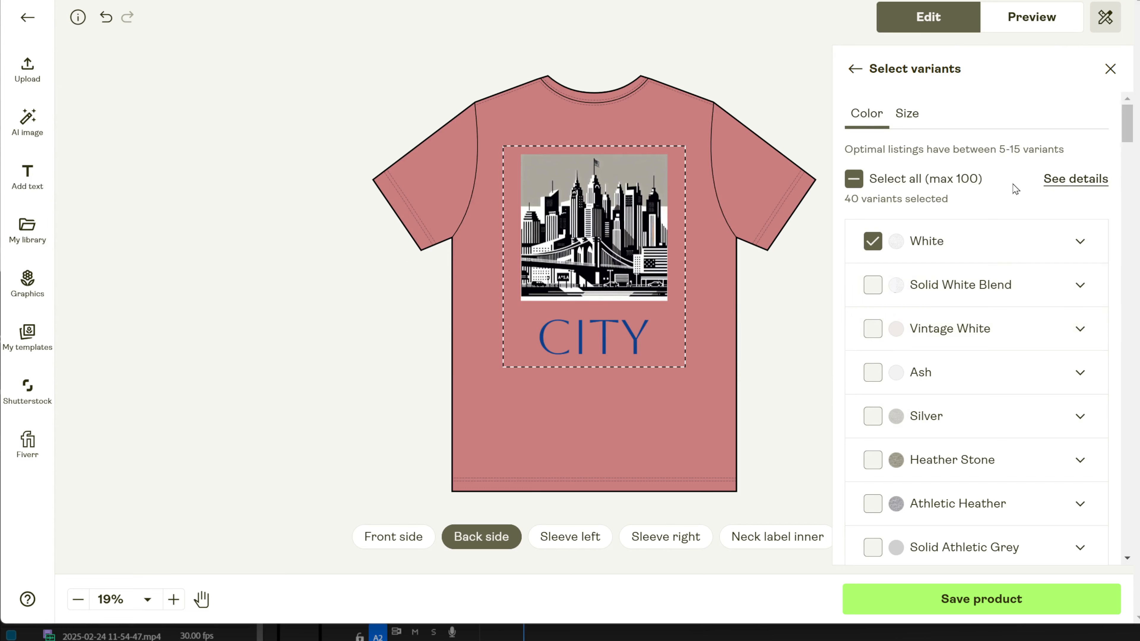
Review the tee's variants grouped by size, and check the prices of each size of the White color
click(906, 115)
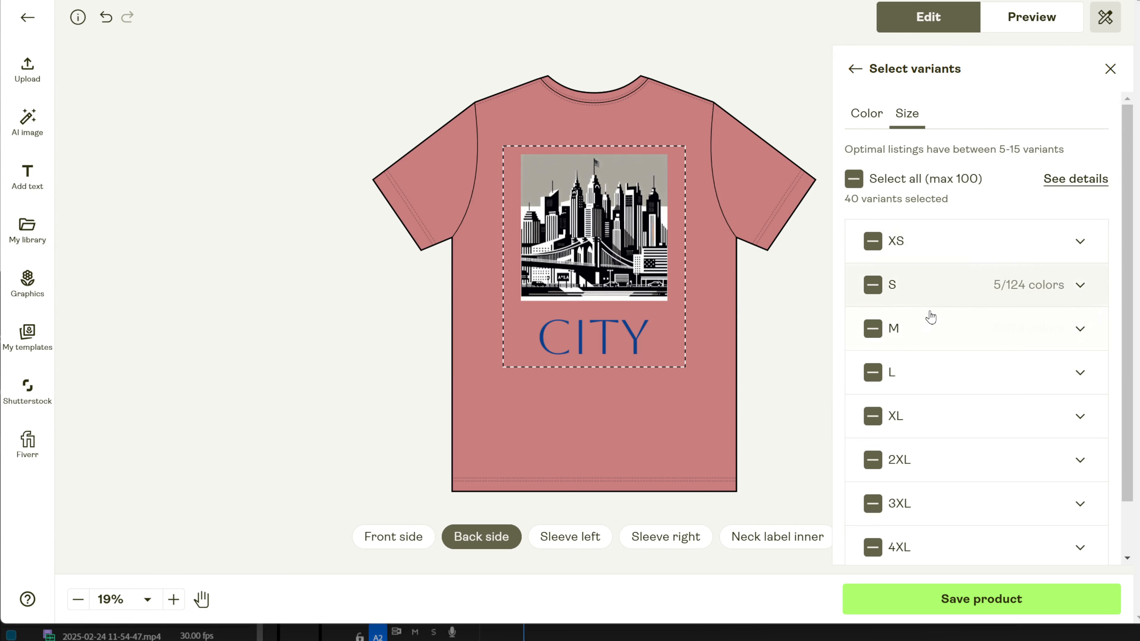
scroll(930, 315, down, 1)
scroll(930, 316, up, 1)
click(868, 117)
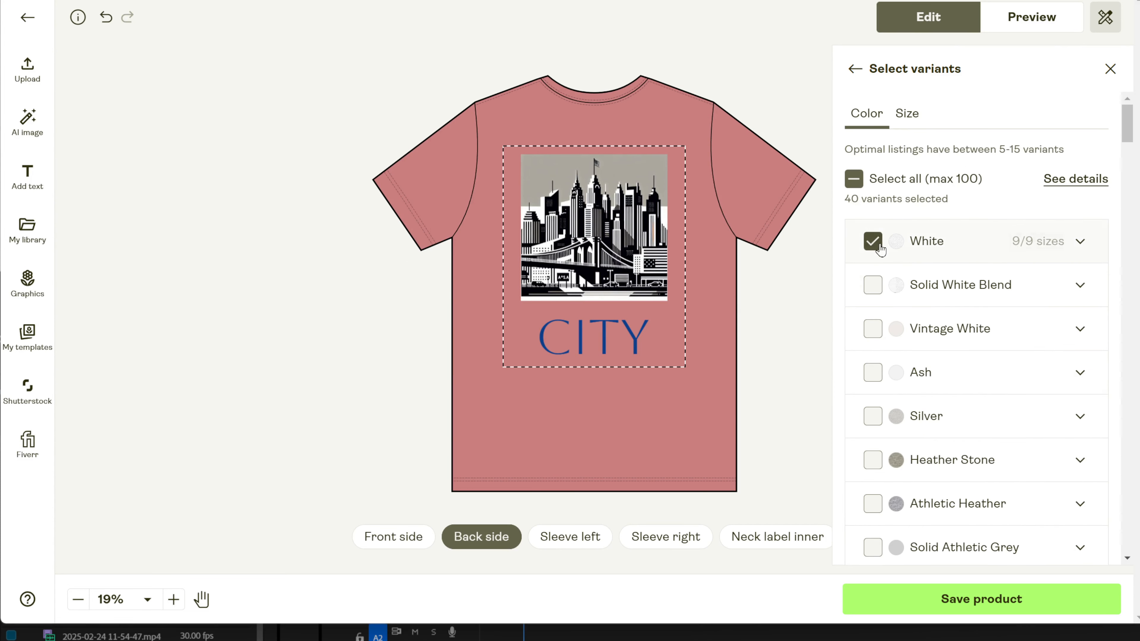
click(1080, 241)
scroll(937, 339, down, 8)
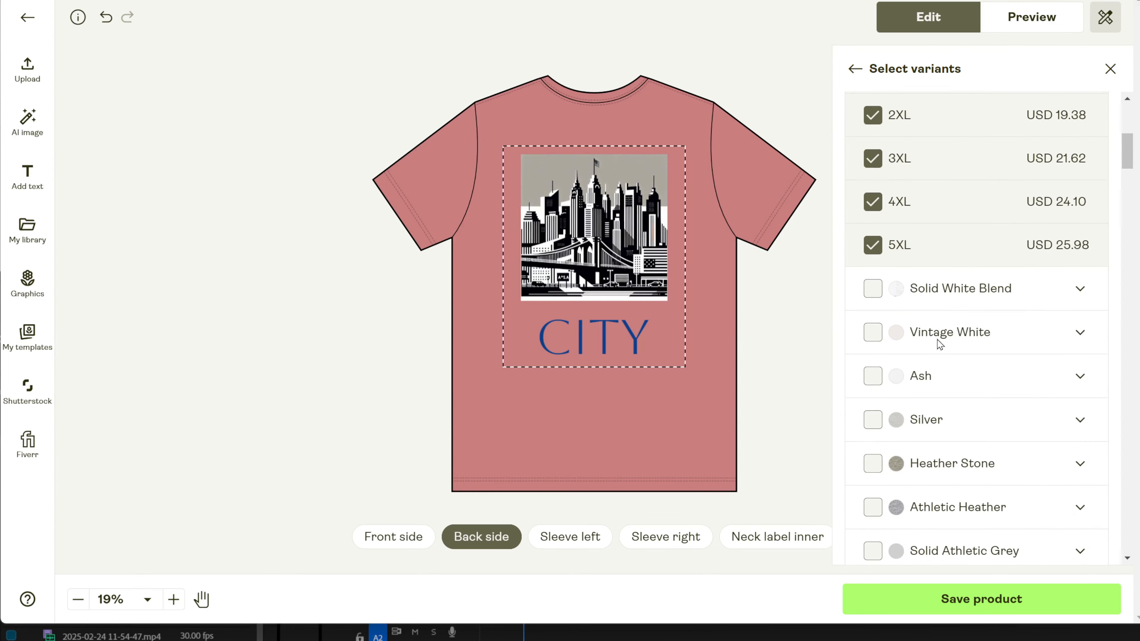
scroll(940, 339, up, 9)
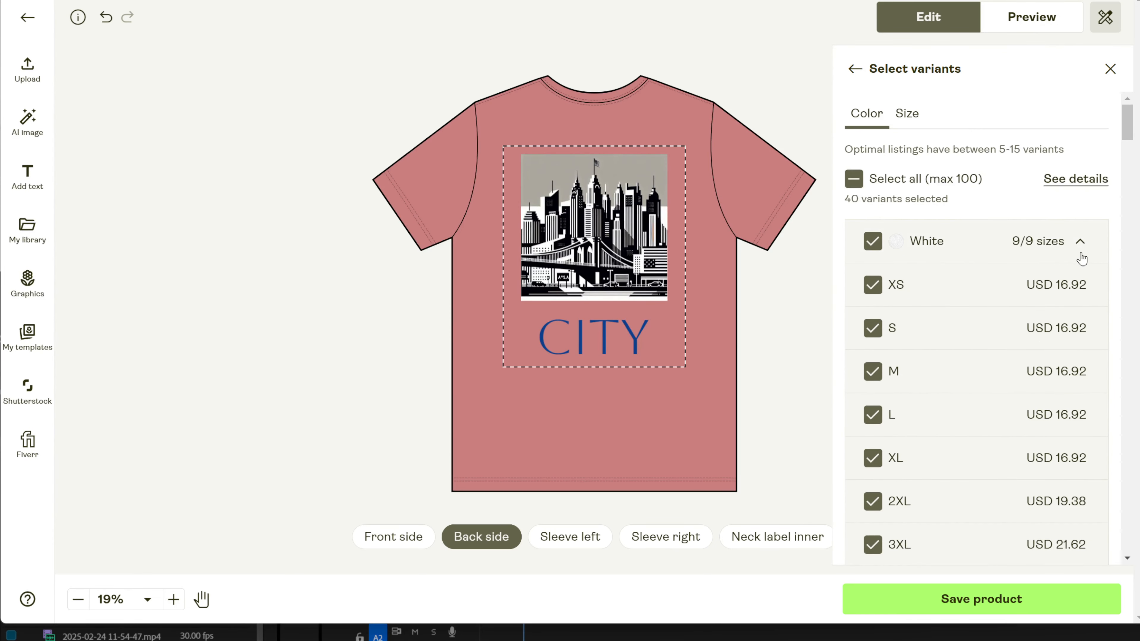
click(1080, 242)
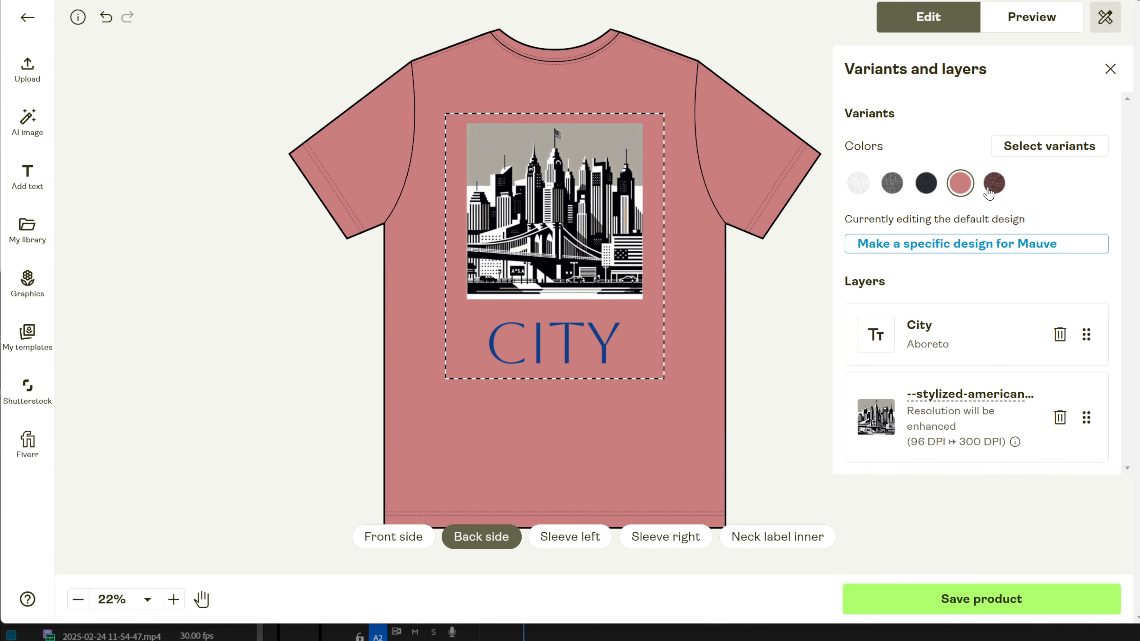
Make a specific design for the Heather Maroon variant and set its City text color to white
click(1000, 190)
click(961, 266)
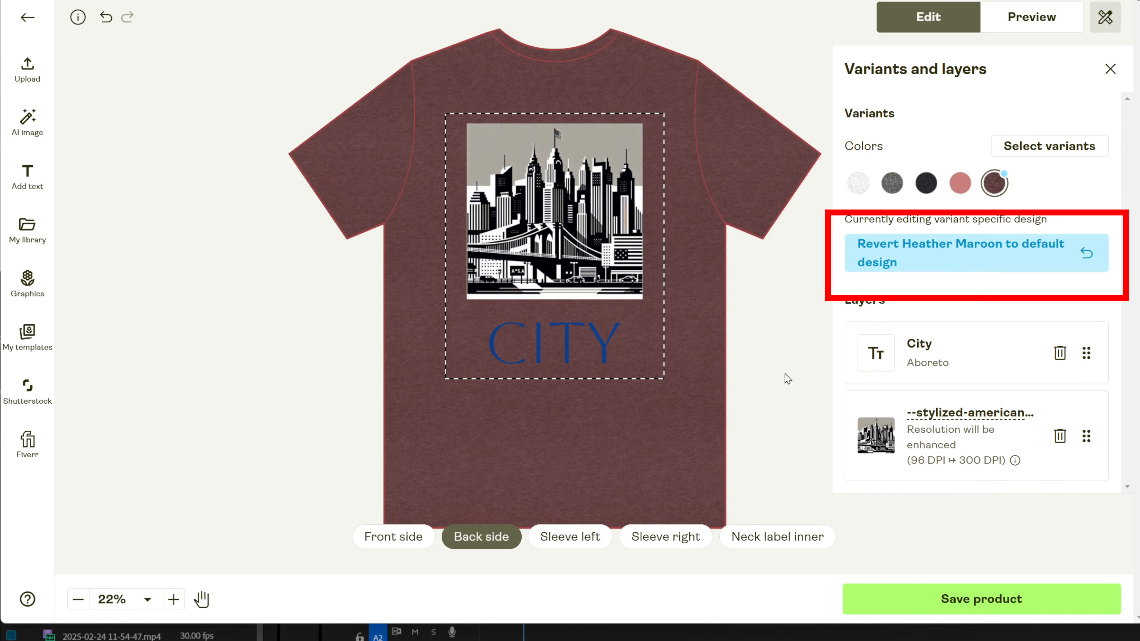
click(577, 347)
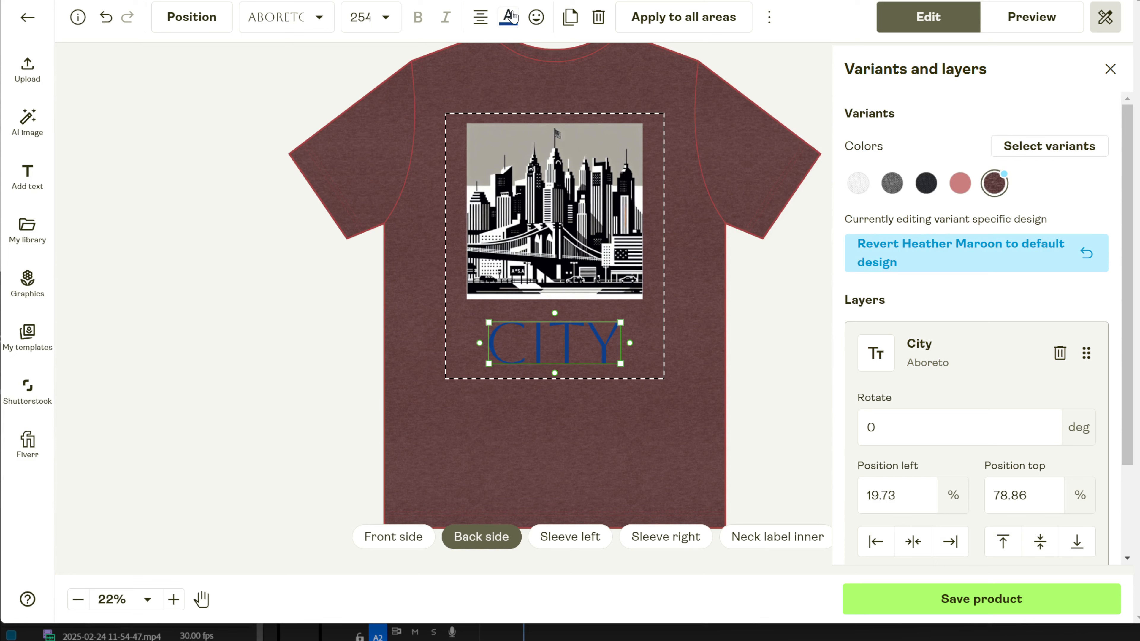
click(508, 17)
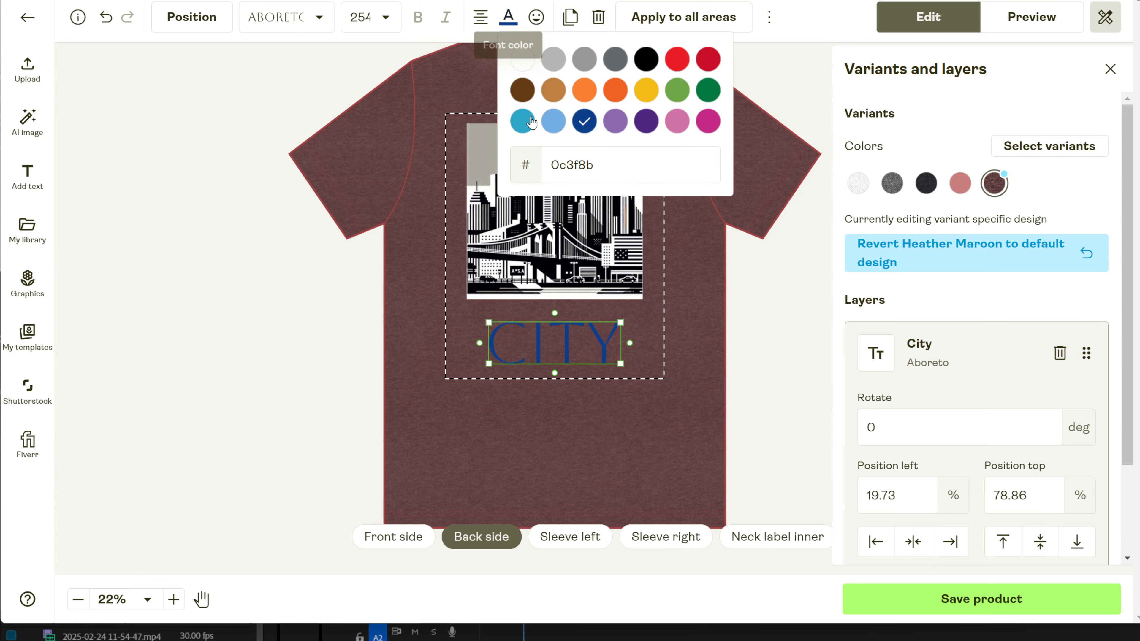
click(522, 60)
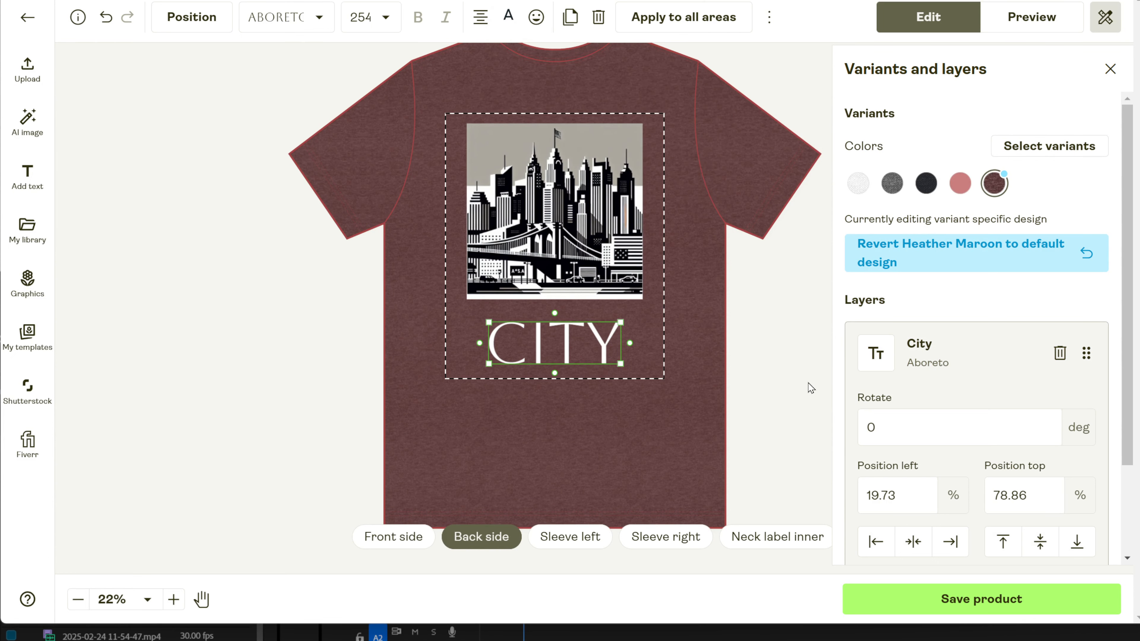
Set the default design's City text color to Orange, and compare it on the white and Deep Heather variants
click(925, 183)
click(577, 354)
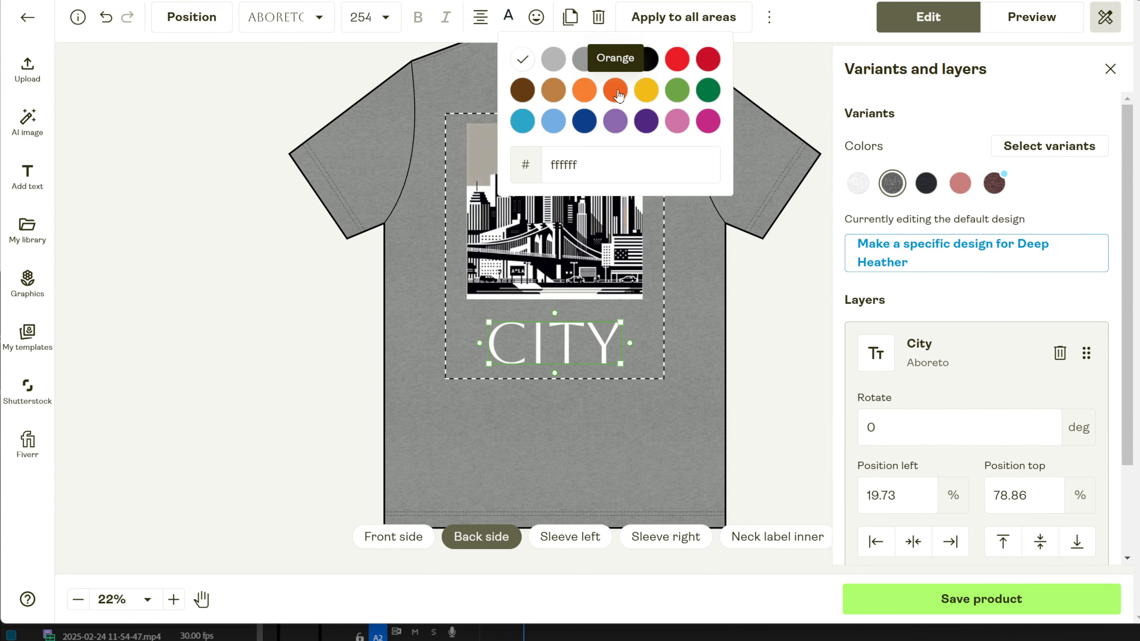
click(617, 94)
click(814, 310)
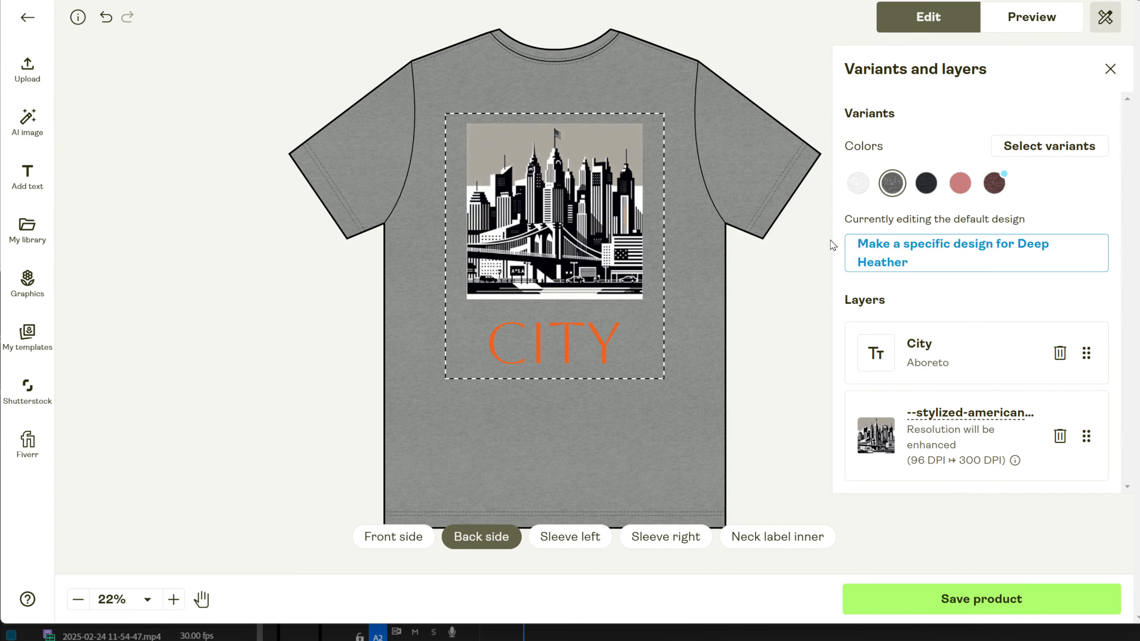
click(859, 189)
click(892, 186)
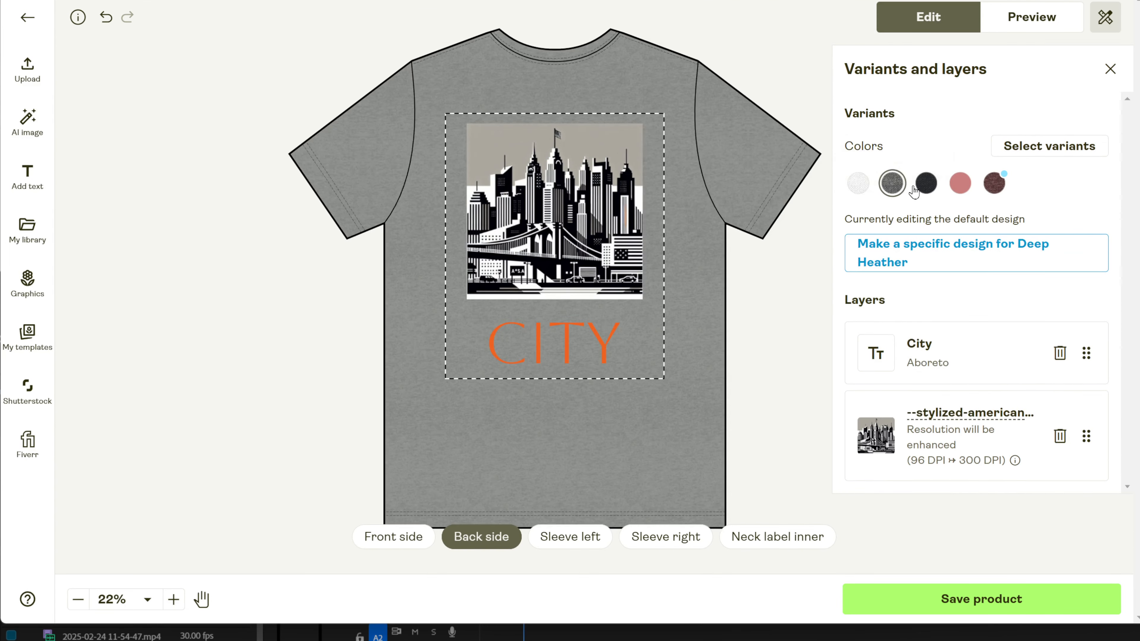